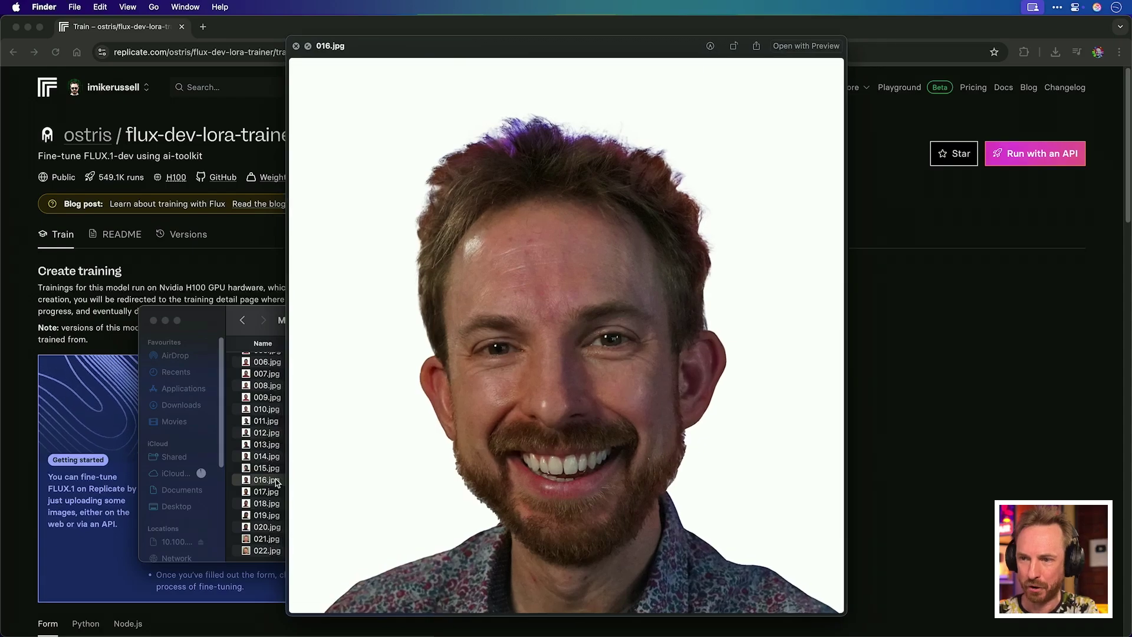
Close the image preview and compress all the JPEG training images in the folder into one zip archive
{"action": "key", "text": "space"}
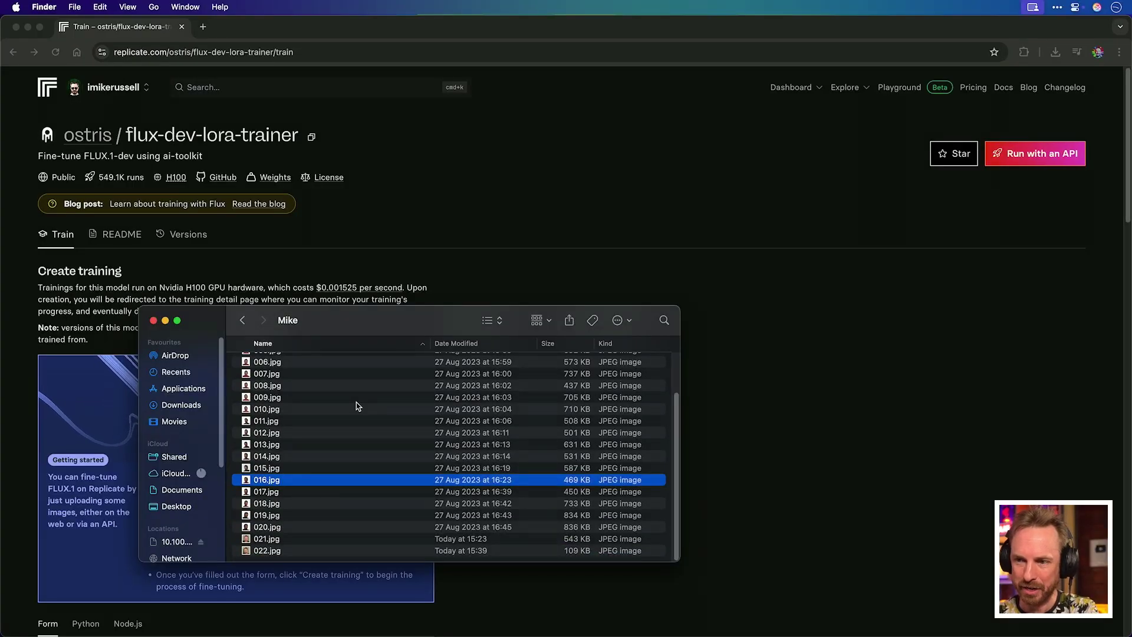
{"action": "scroll", "coordinate": [356, 404], "scroll_direction": "up", "scroll_amount": 3}
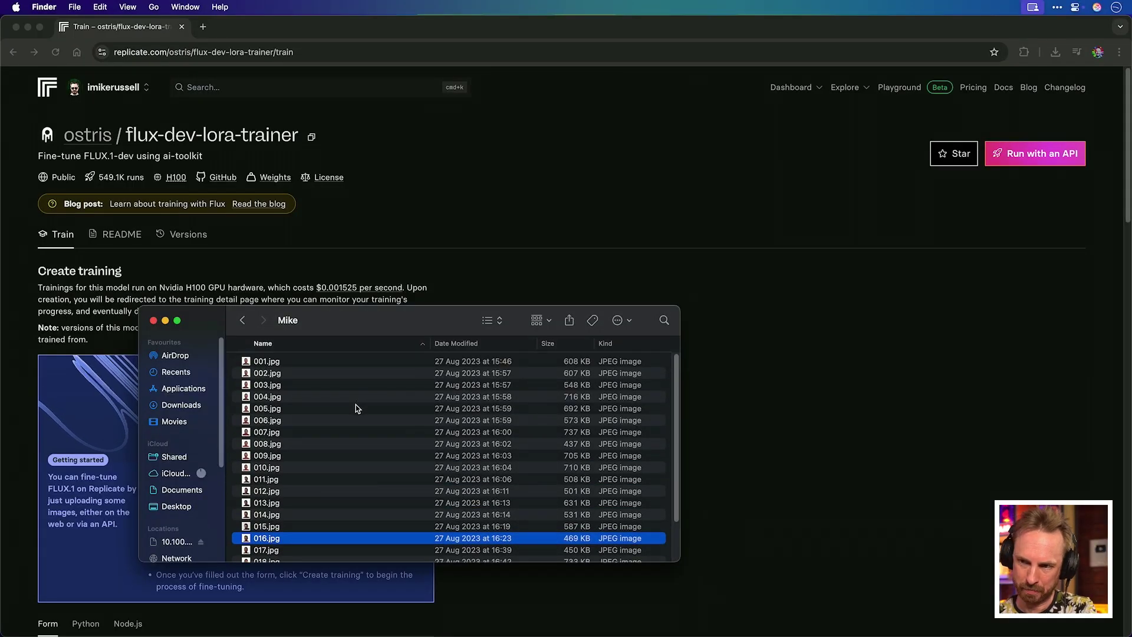
{"action": "key", "text": "super+a"}
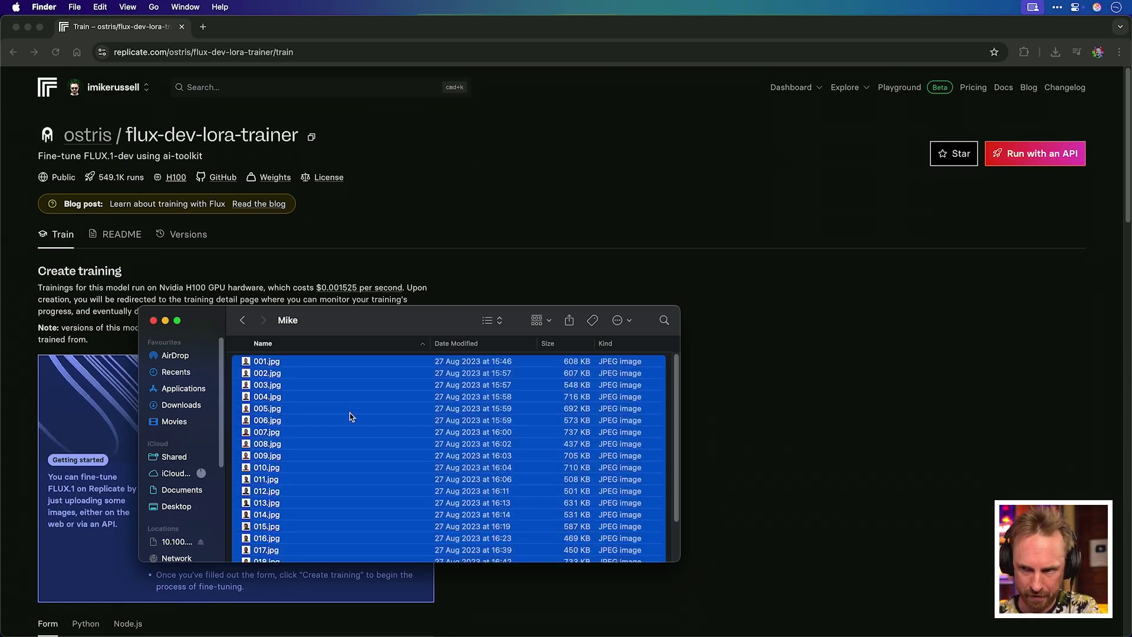
{"action": "right_click", "coordinate": [349, 413]}
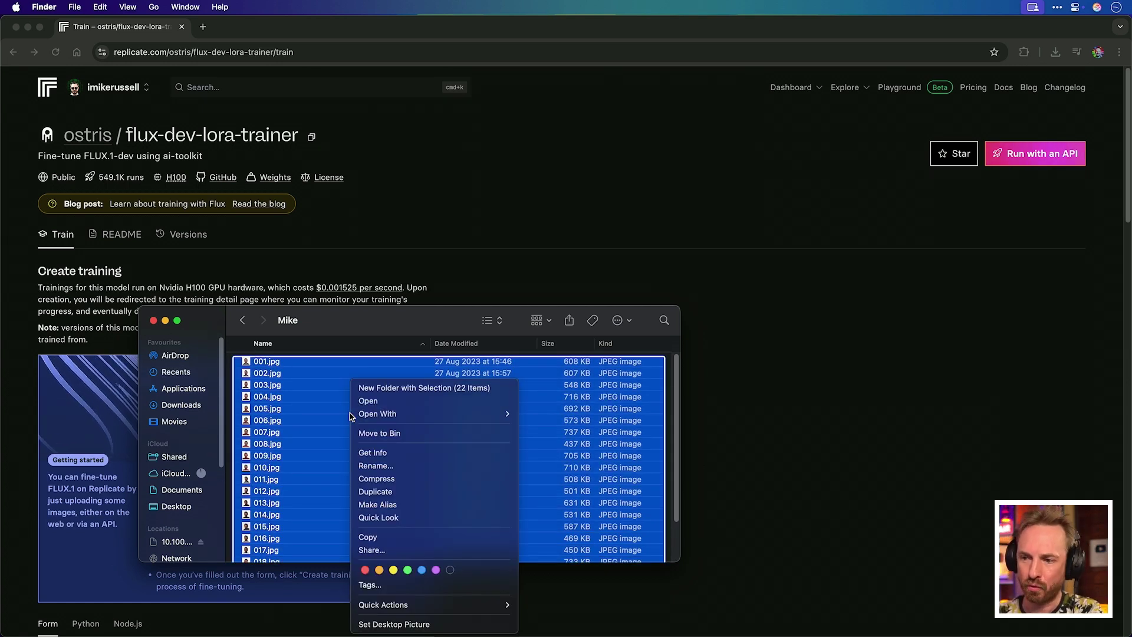
{"action": "left_click", "coordinate": [383, 479]}
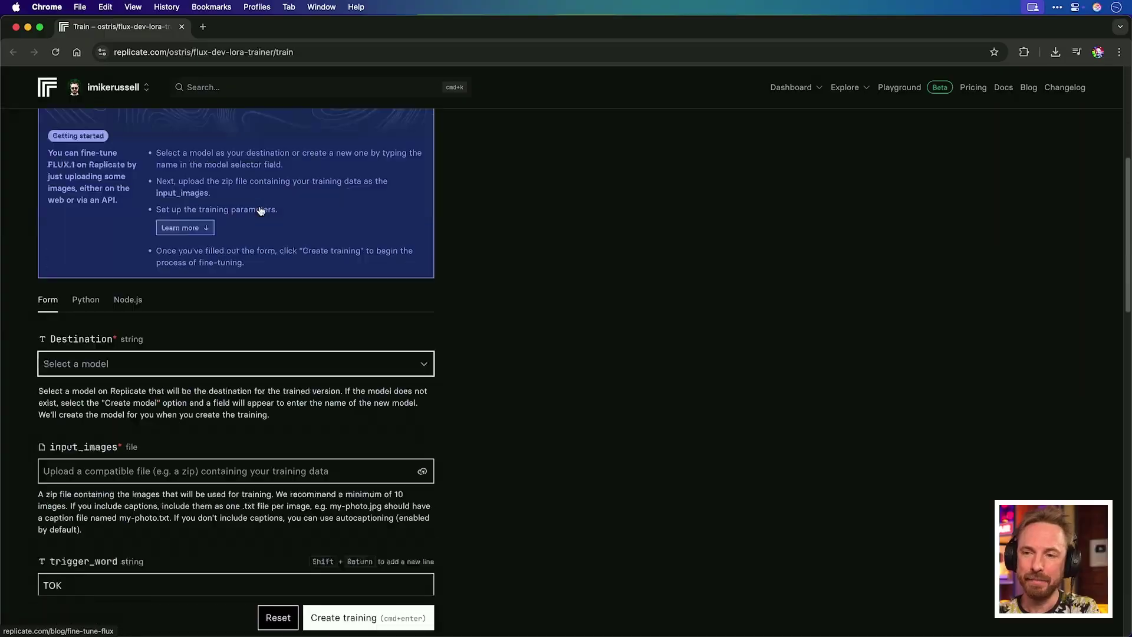
Set the training destination to a new private model named ai-mike-images
{"action": "scroll", "coordinate": [259, 213], "scroll_direction": "down", "scroll_amount": 3}
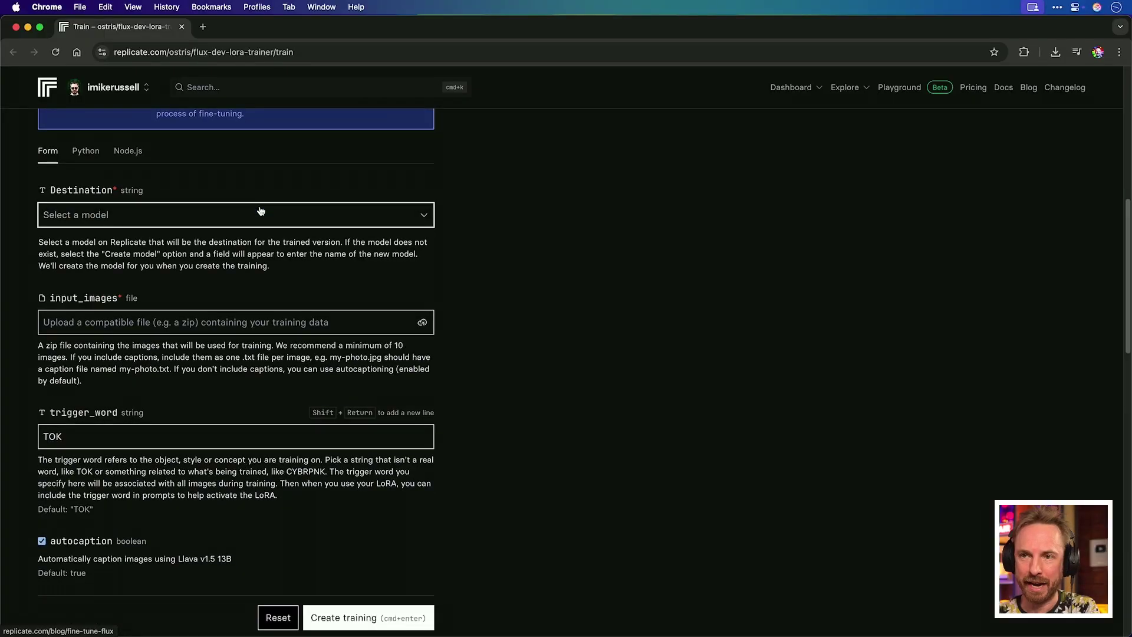
{"action": "left_click", "coordinate": [179, 216]}
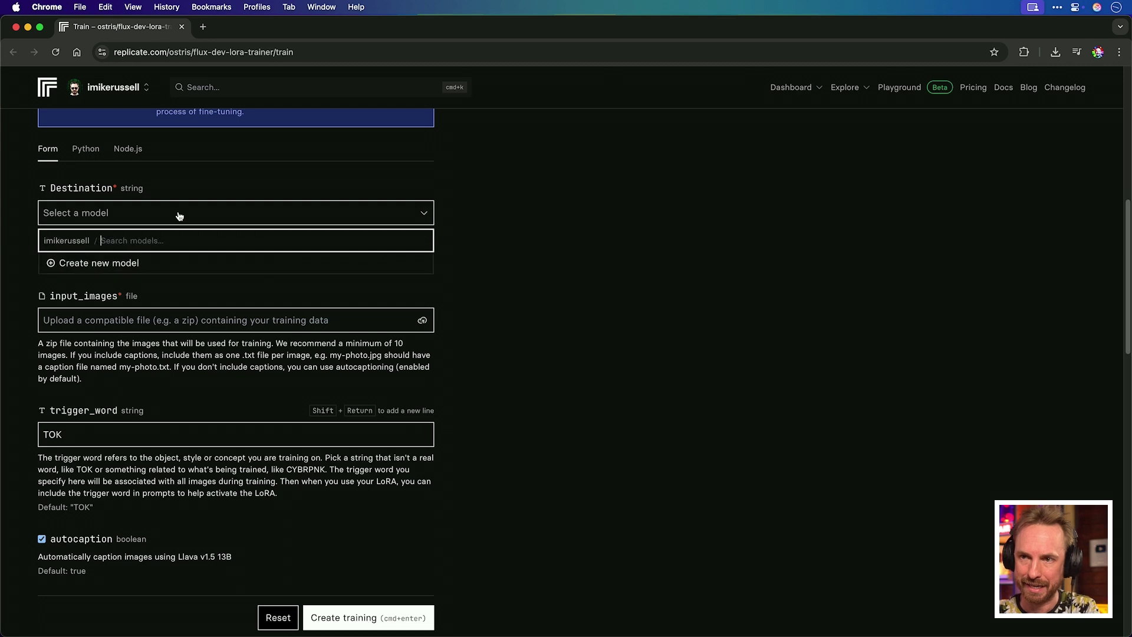
{"action": "left_click", "coordinate": [122, 264]}
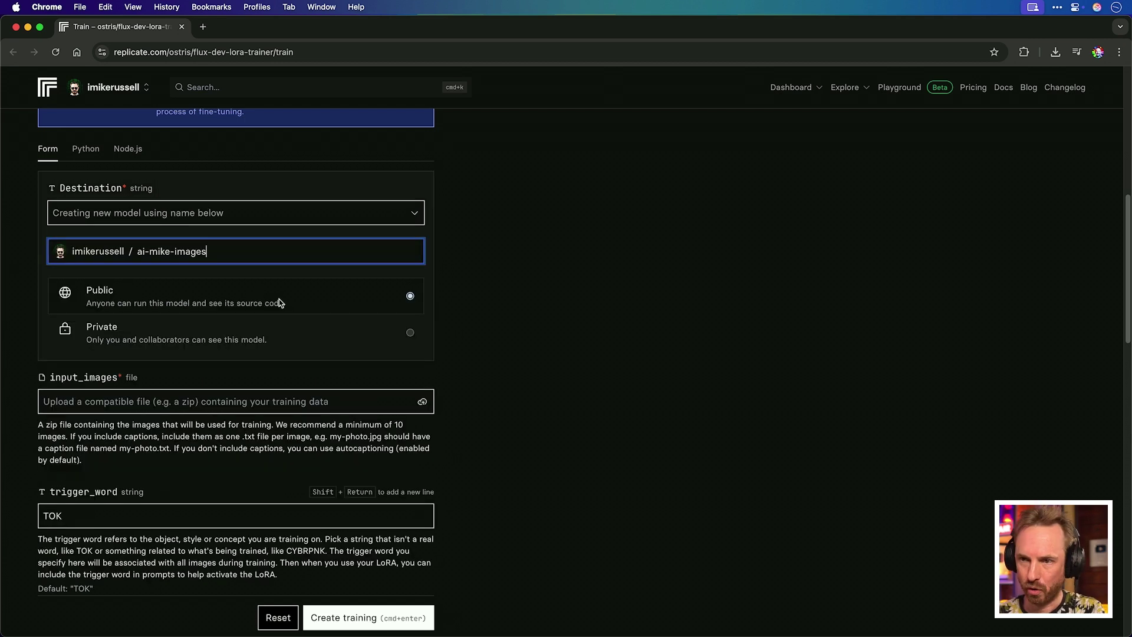
{"action": "left_click", "coordinate": [397, 339]}
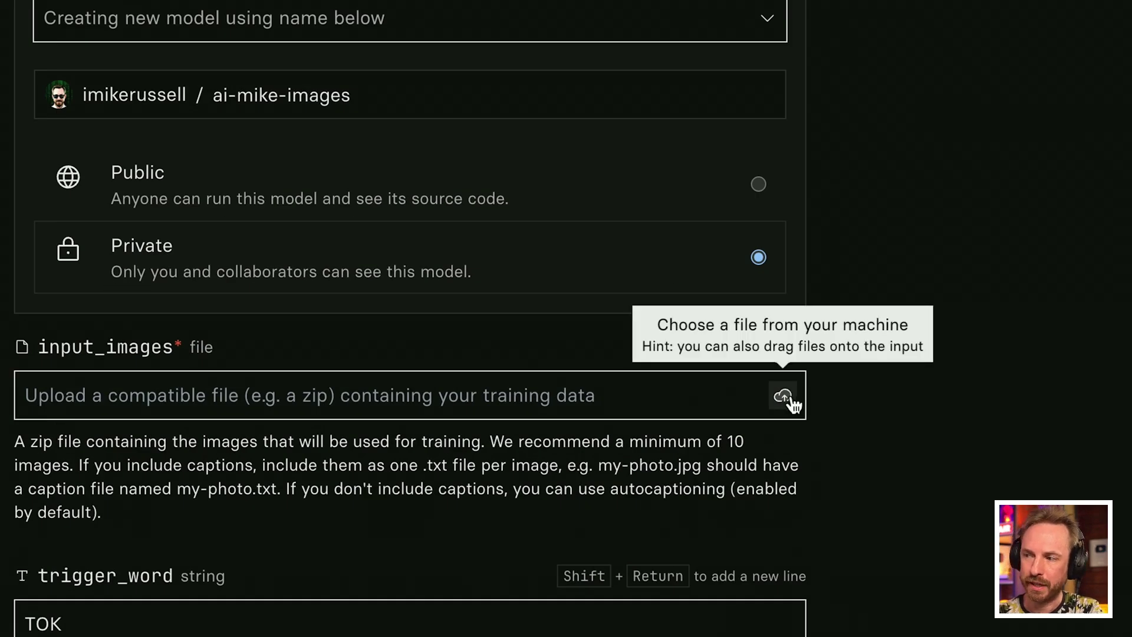
Upload Archive.zip as the input_images file and set the trigger word to MIKR
{"action": "left_click_drag", "start_coordinate": [793, 405], "coordinate": [463, 410]}
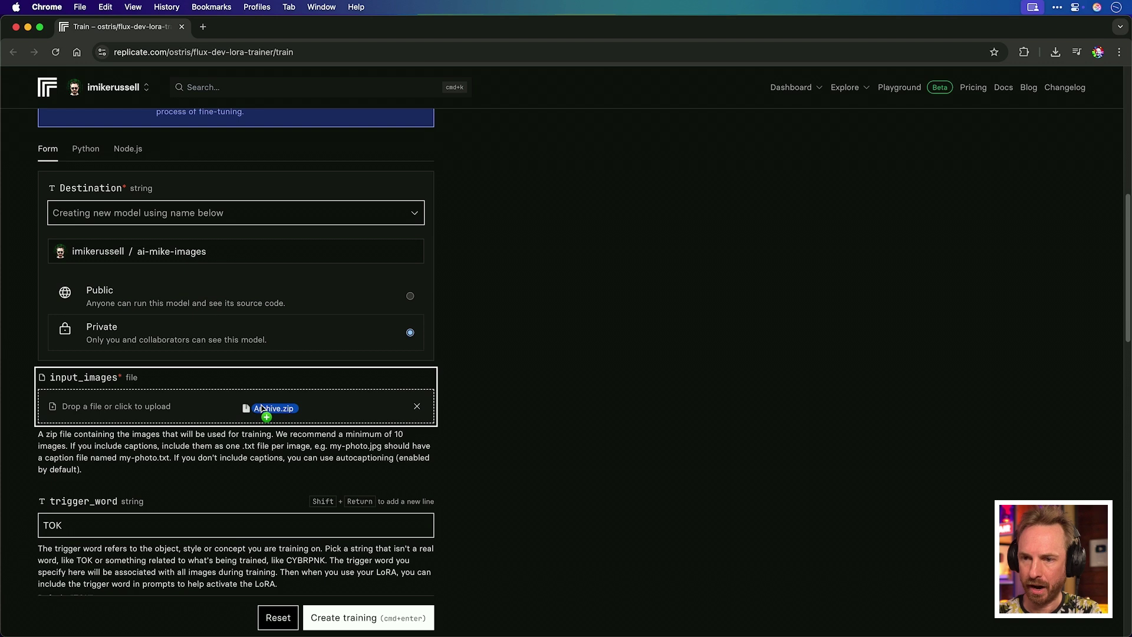
{"action": "left_click_drag", "start_coordinate": [263, 407], "coordinate": [262, 406]}
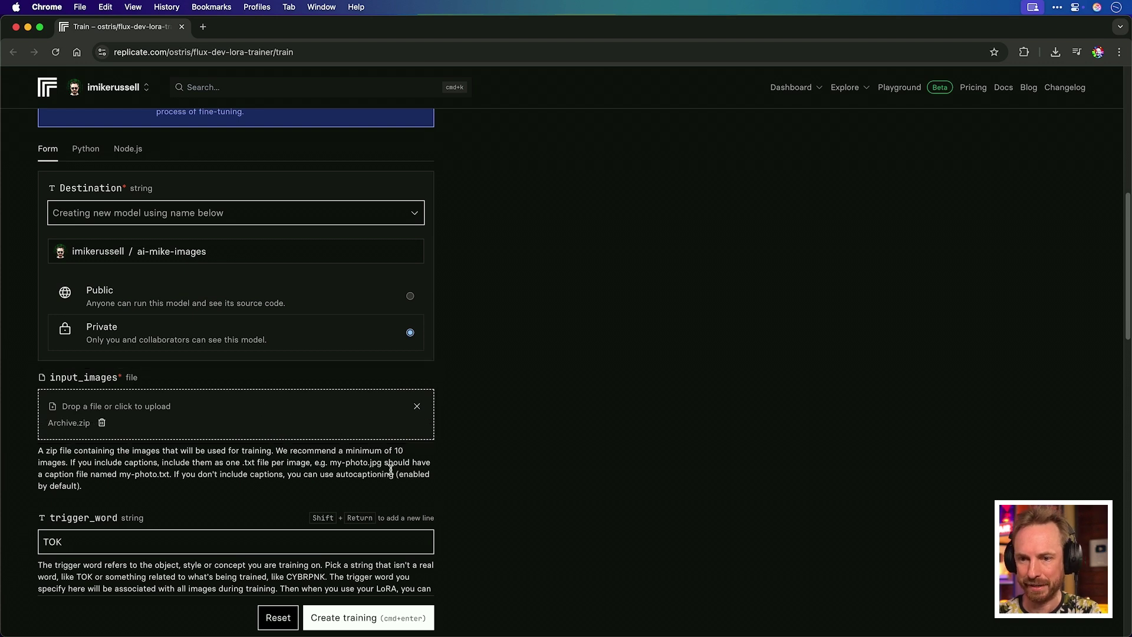
{"action": "scroll", "coordinate": [391, 468], "scroll_direction": "down", "scroll_amount": 4}
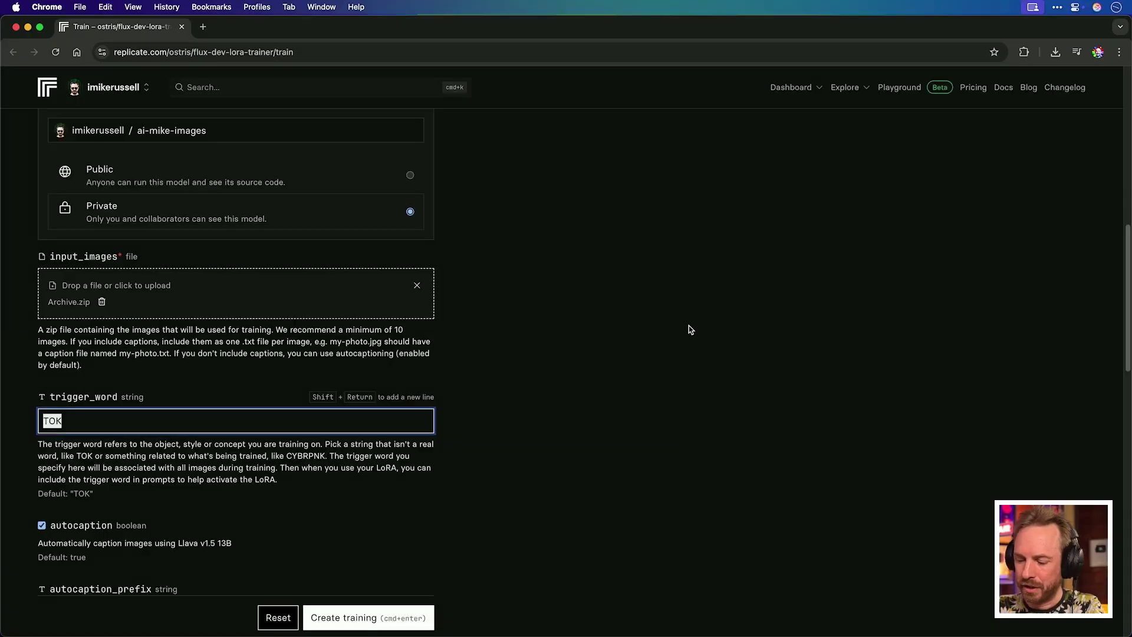
{"action": "type", "text": "MI"}
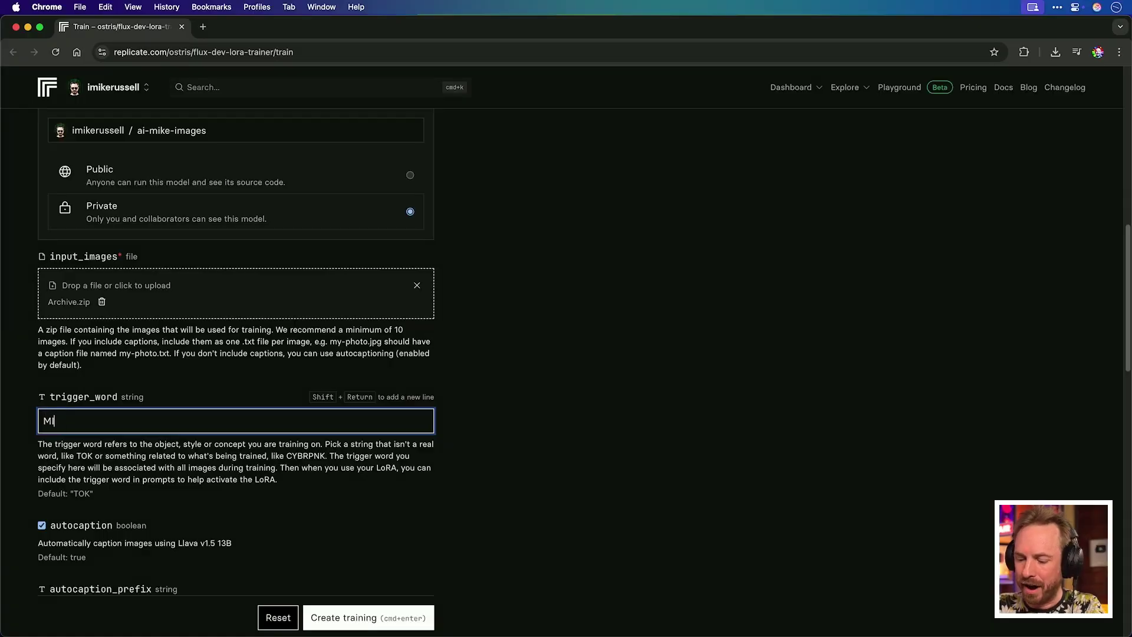
{"action": "type", "text": "KR"}
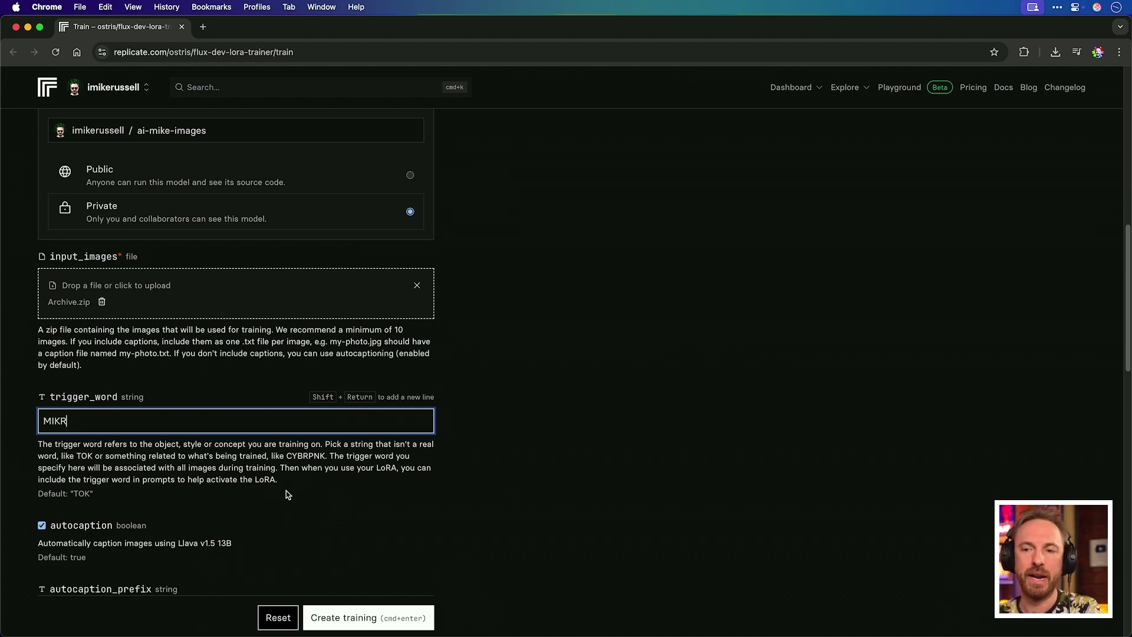
Turn off automatic captioning of the training images
{"action": "scroll", "coordinate": [169, 374], "scroll_direction": "up", "scroll_amount": 4}
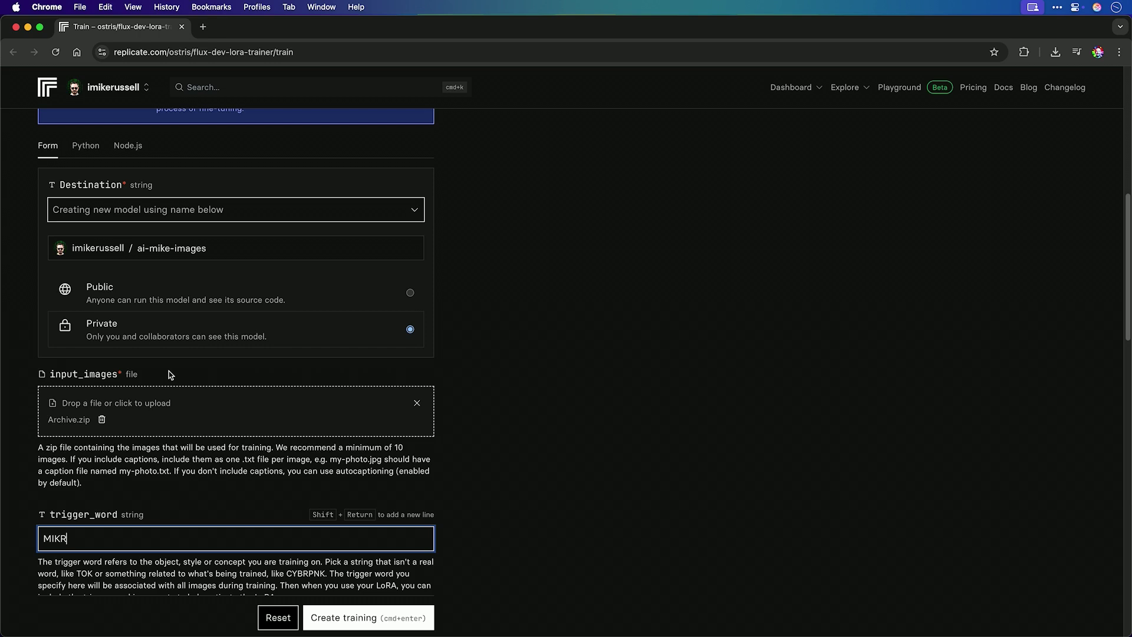
{"action": "scroll", "coordinate": [164, 395], "scroll_direction": "down", "scroll_amount": 8}
{"action": "left_click", "coordinate": [41, 380]}
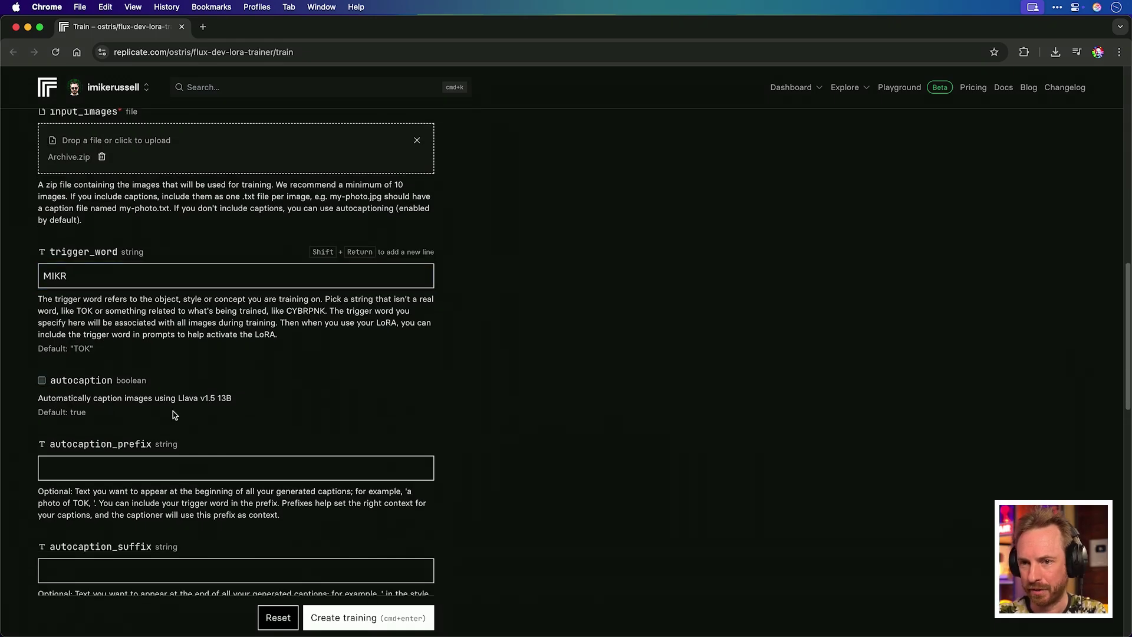
Review the remaining training parameters, keep their default values, and create the training
{"action": "scroll", "coordinate": [172, 411], "scroll_direction": "down", "scroll_amount": 7}
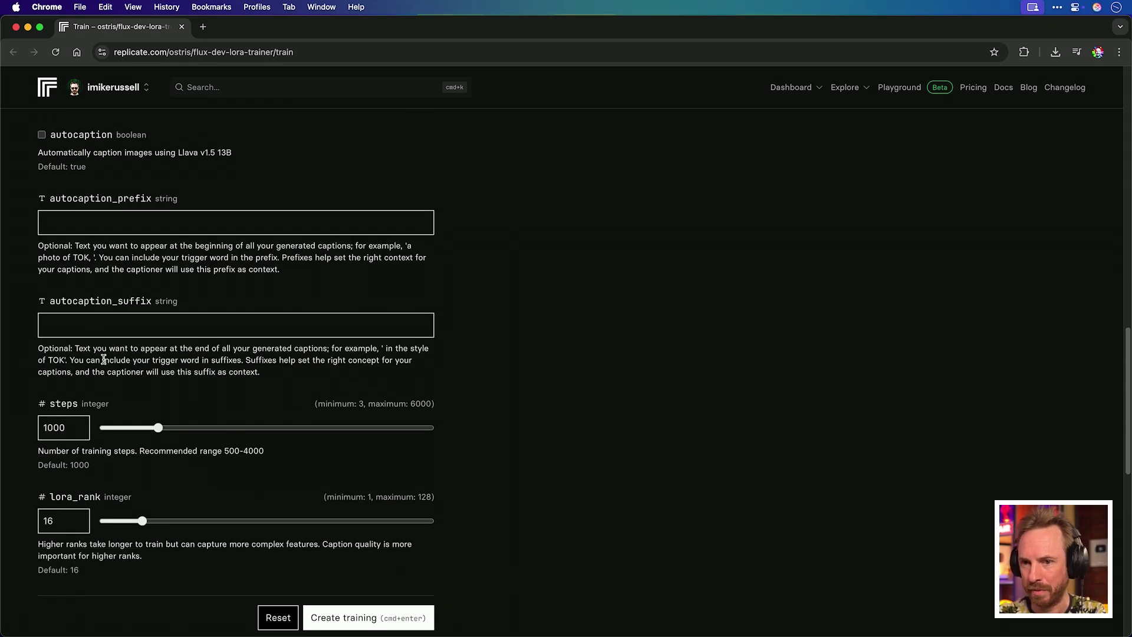
{"action": "scroll", "coordinate": [89, 389], "scroll_direction": "down", "scroll_amount": 1}
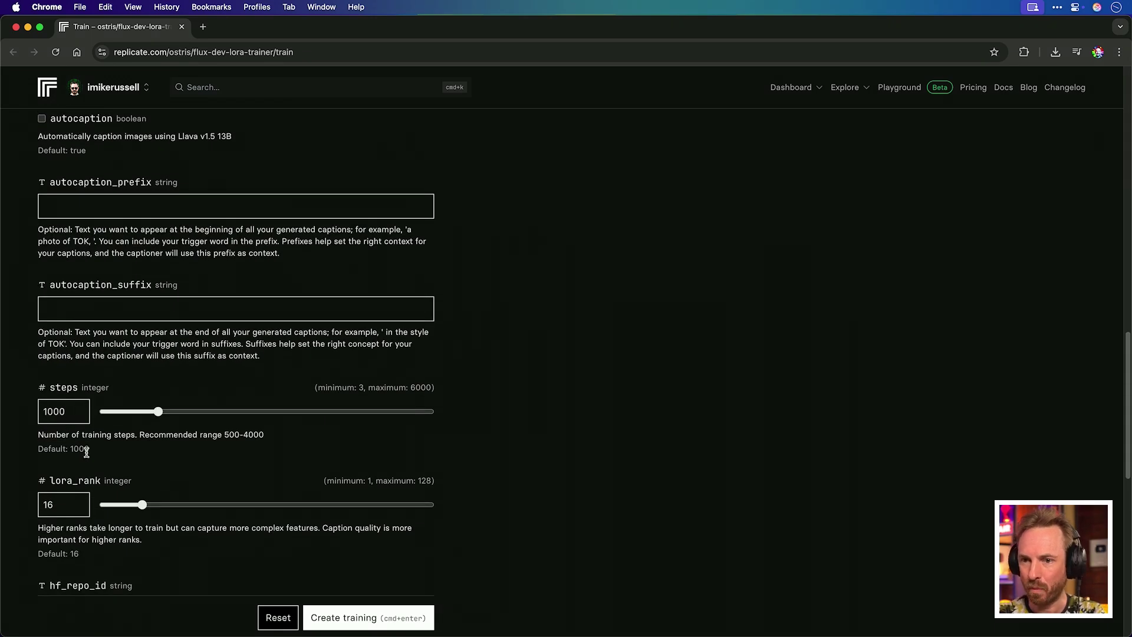
{"action": "scroll", "coordinate": [133, 470], "scroll_direction": "down", "scroll_amount": 4}
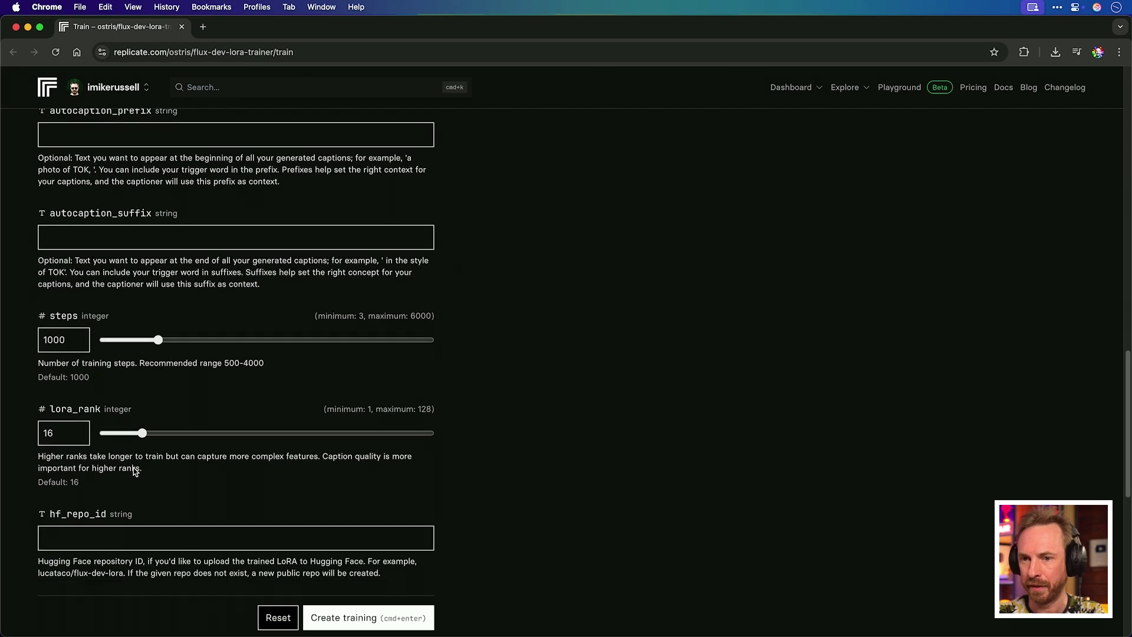
{"action": "scroll", "coordinate": [99, 448], "scroll_direction": "down", "scroll_amount": 8}
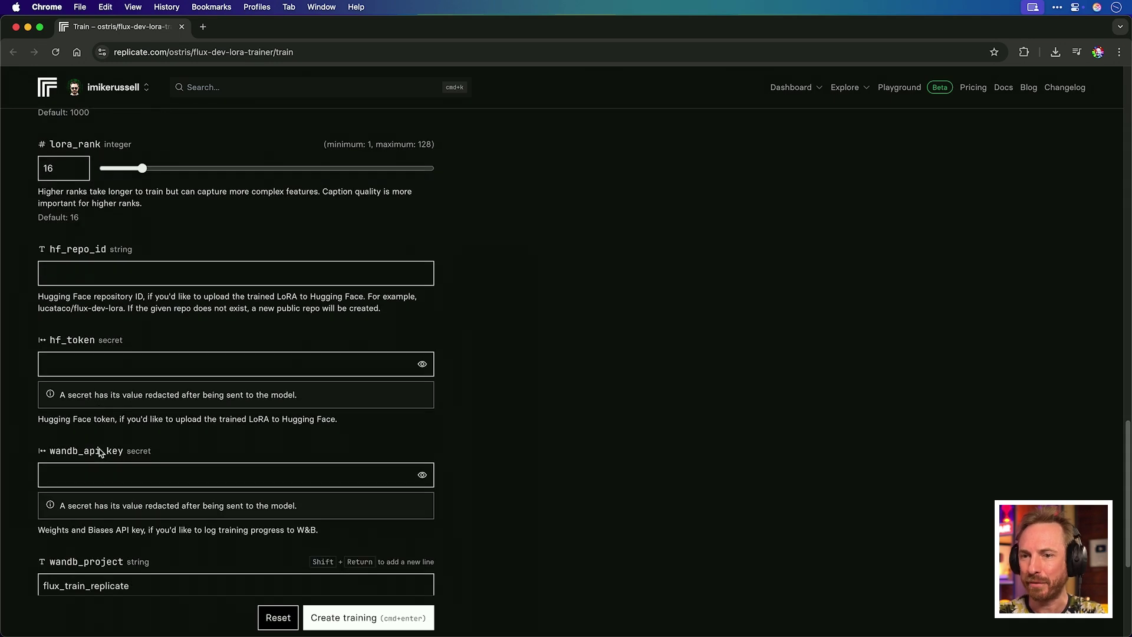
{"action": "scroll", "coordinate": [100, 448], "scroll_direction": "down", "scroll_amount": 1}
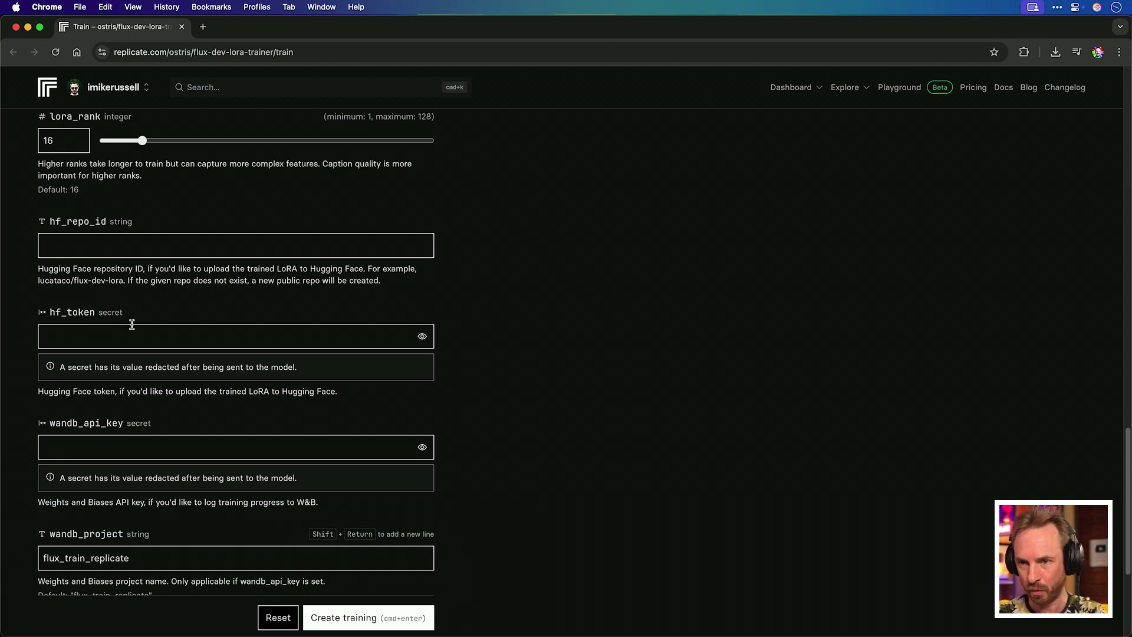
{"action": "scroll", "coordinate": [131, 332], "scroll_direction": "down", "scroll_amount": 2}
{"action": "scroll", "coordinate": [131, 335], "scroll_direction": "down", "scroll_amount": 4}
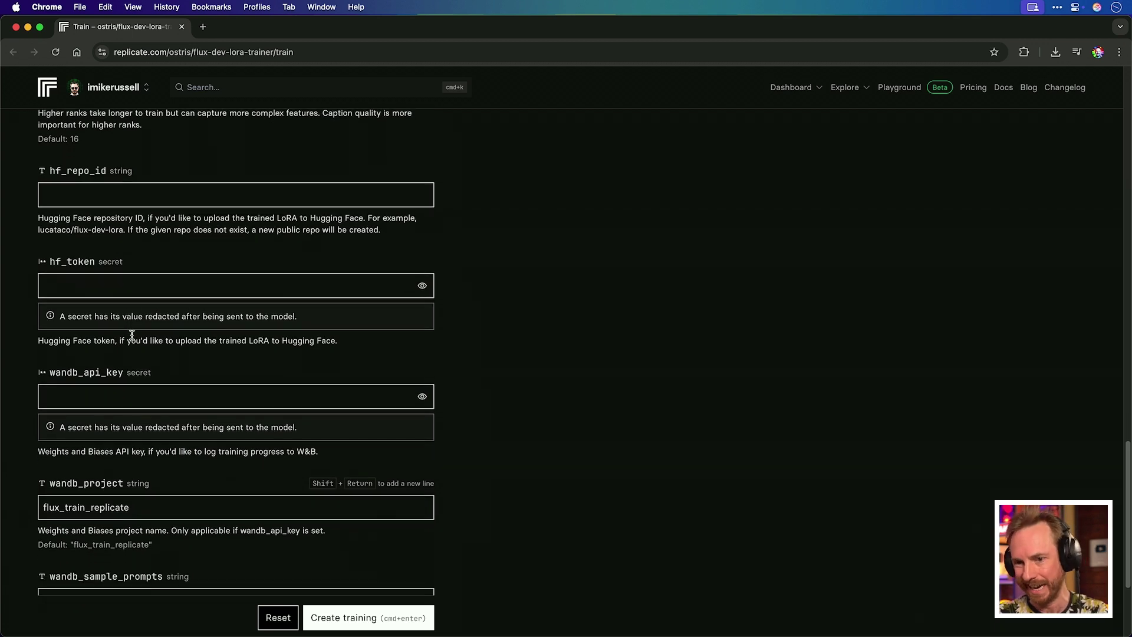
{"action": "scroll", "coordinate": [131, 335], "scroll_direction": "down", "scroll_amount": 3}
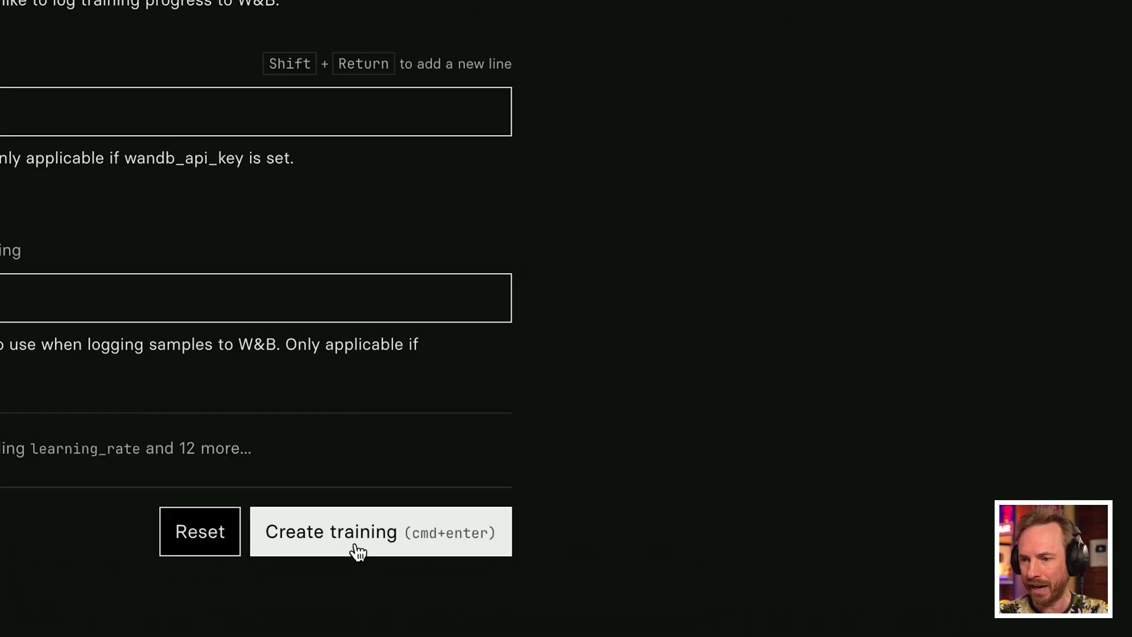
{"action": "left_click", "coordinate": [358, 549]}
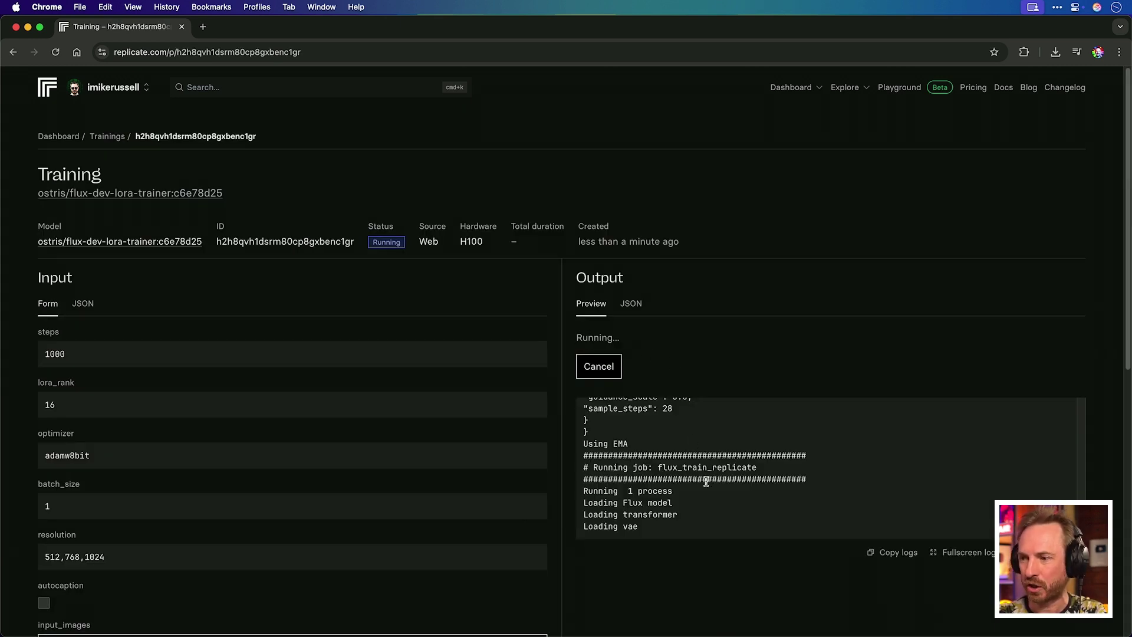
Open the training logs in full screen and look back through the training progress
{"action": "left_click", "coordinate": [952, 557]}
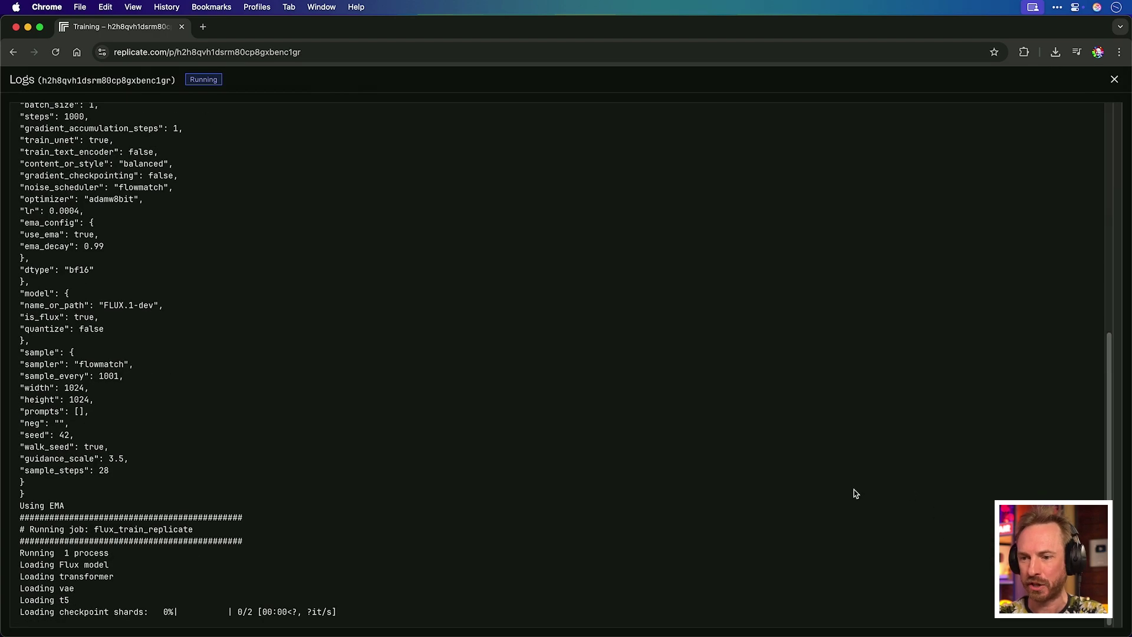
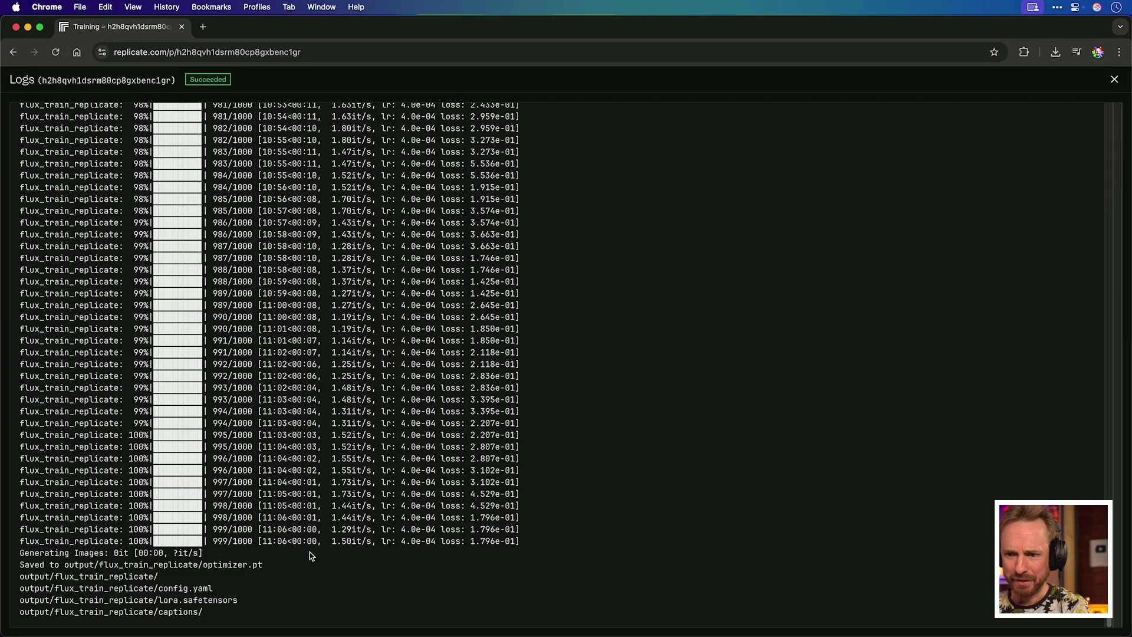
{"action": "scroll", "coordinate": [311, 555], "scroll_direction": "up", "scroll_amount": 20}
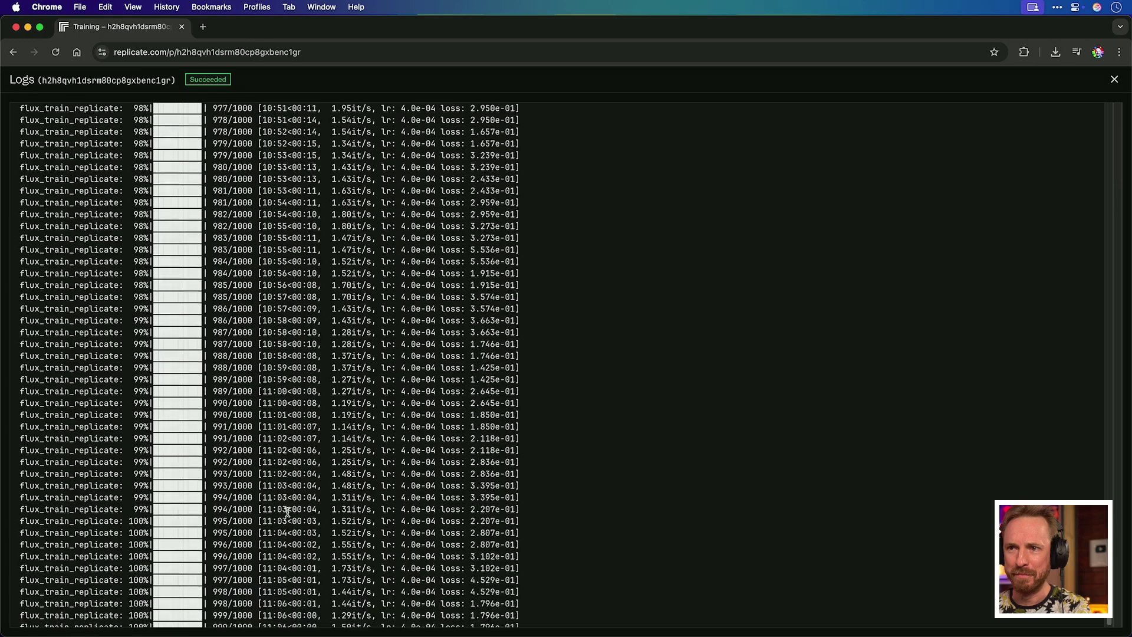
{"action": "scroll", "coordinate": [287, 512], "scroll_direction": "up", "scroll_amount": 20}
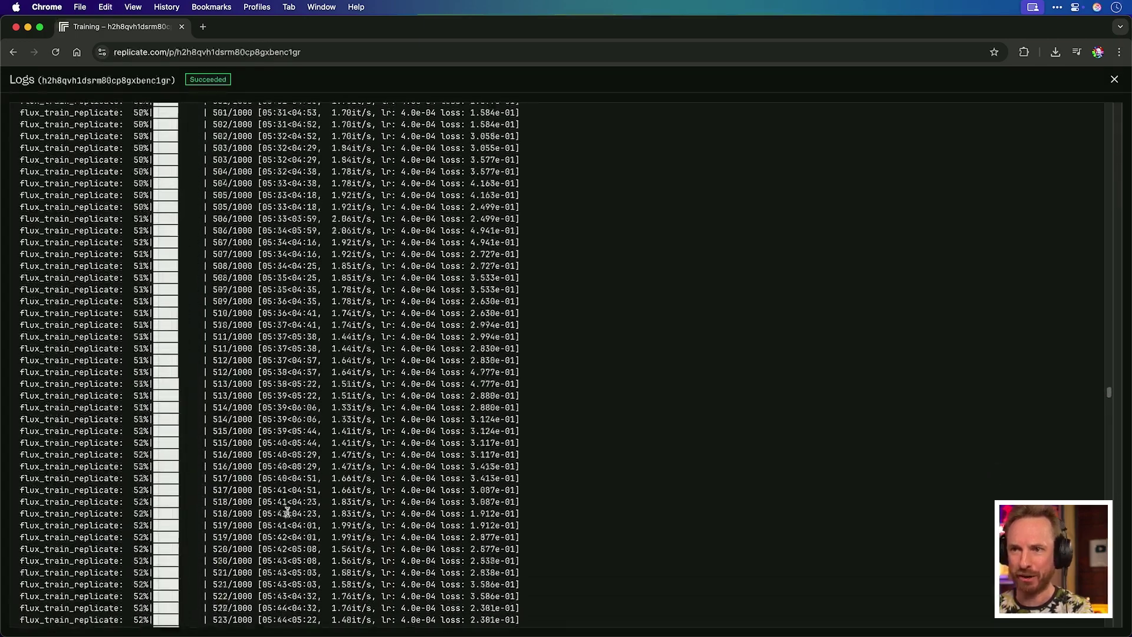
{"action": "scroll", "coordinate": [287, 511], "scroll_direction": "up", "scroll_amount": 15}
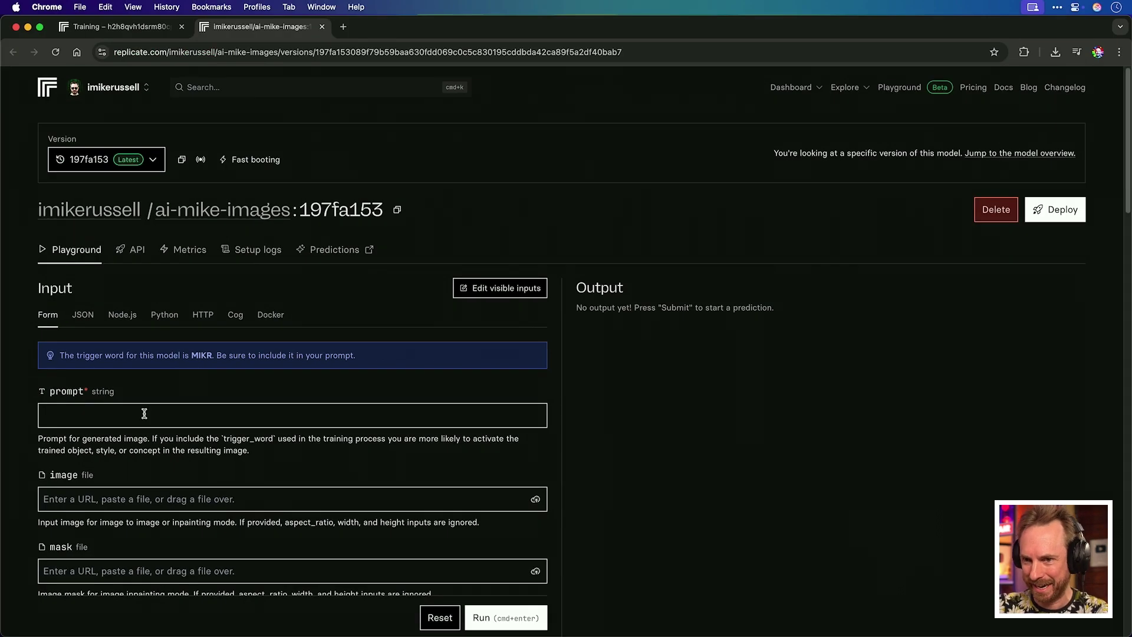
Generate an image from the trained model with the prompt "MIKER looking happy on the beach"
{"action": "left_click", "coordinate": [145, 413]}
{"action": "type", "text": "MIKER lo"}
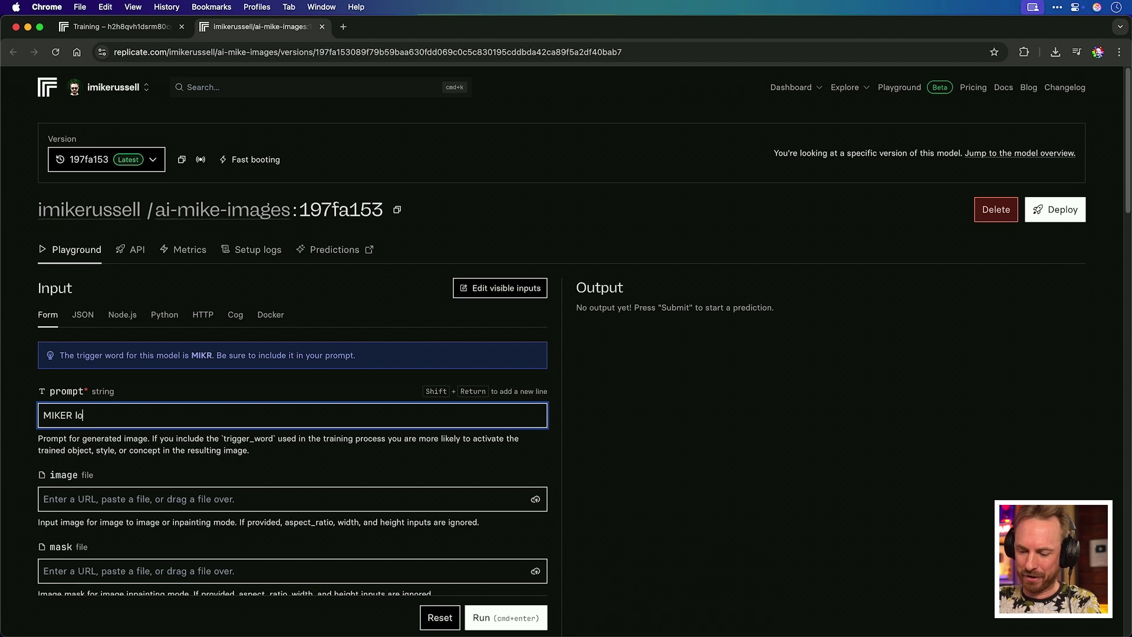
{"action": "type", "text": "oking happy on the beach"}
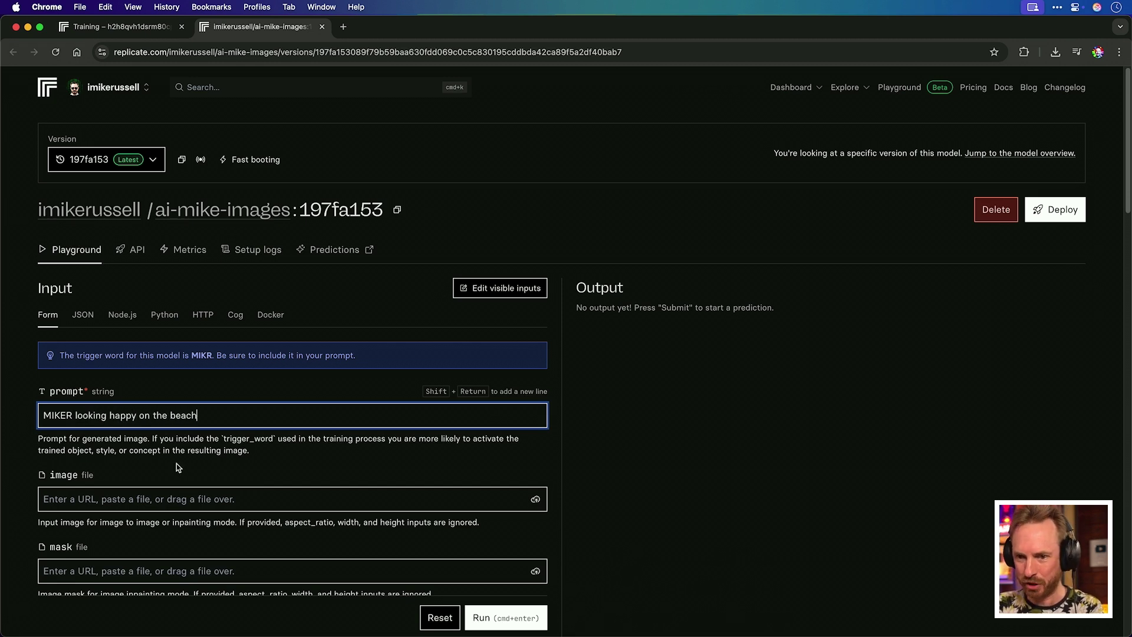
{"action": "left_click", "coordinate": [474, 618]}
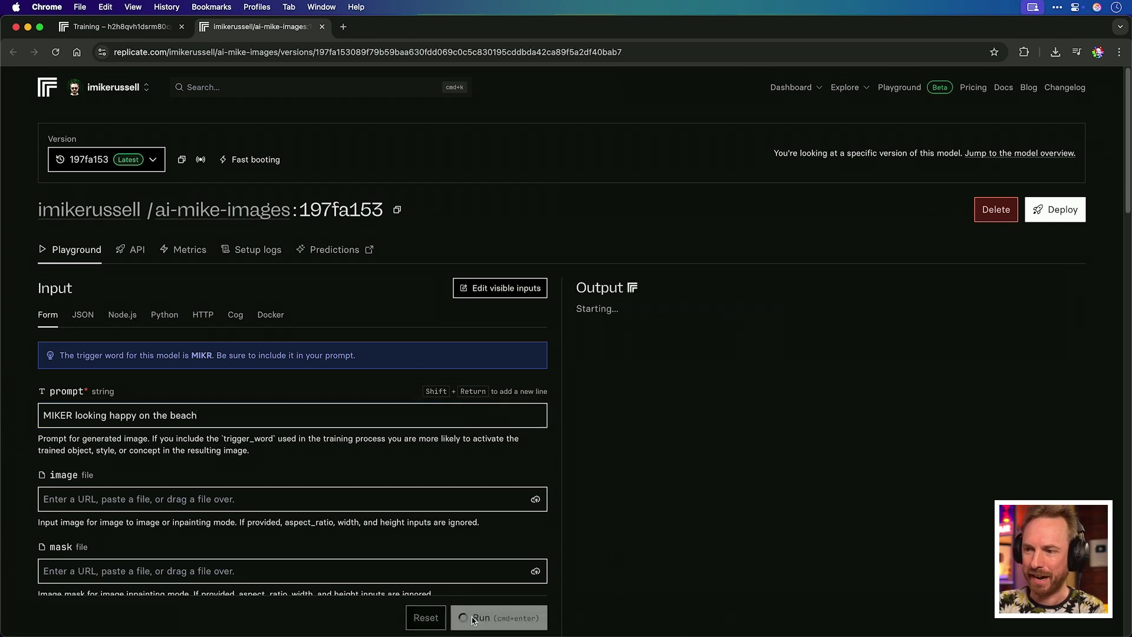
Generate an image with the prompt "MIKER looking happy, sunbathing on the beach with hair"
{"action": "scroll", "coordinate": [484, 439], "scroll_direction": "down", "scroll_amount": 5}
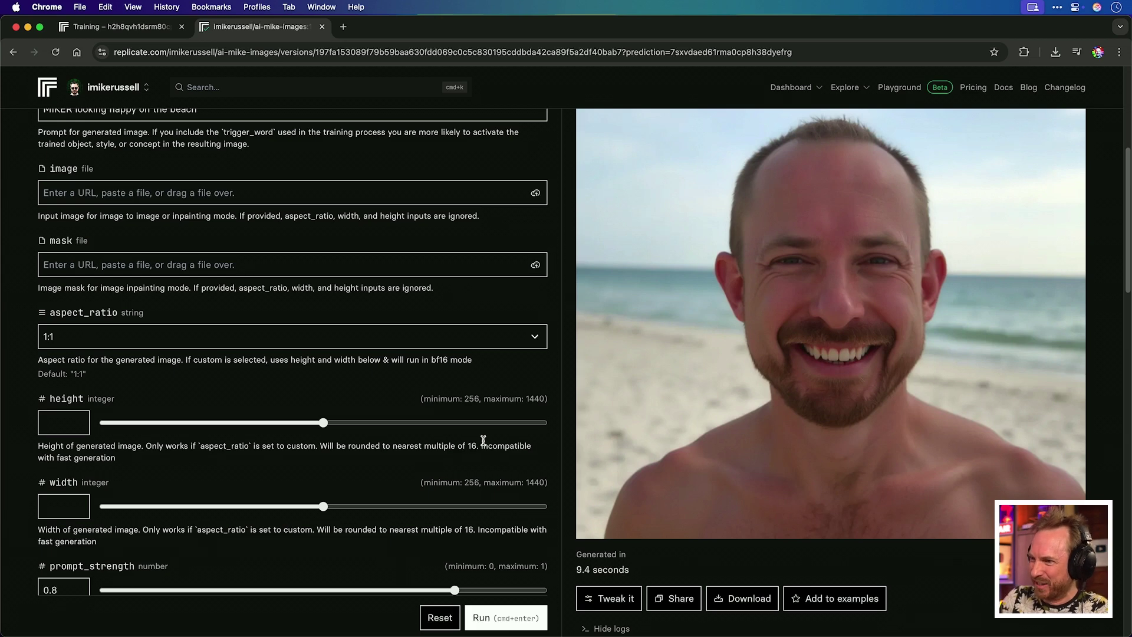
{"action": "scroll", "coordinate": [354, 436], "scroll_direction": "up", "scroll_amount": 5}
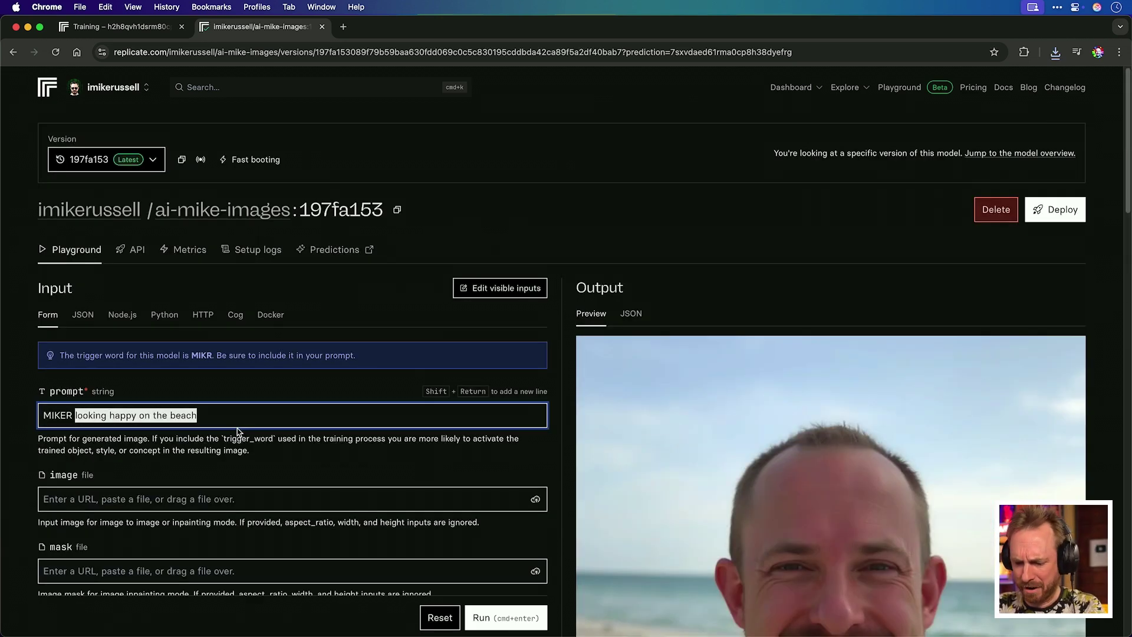
{"action": "type", "text": "l"}
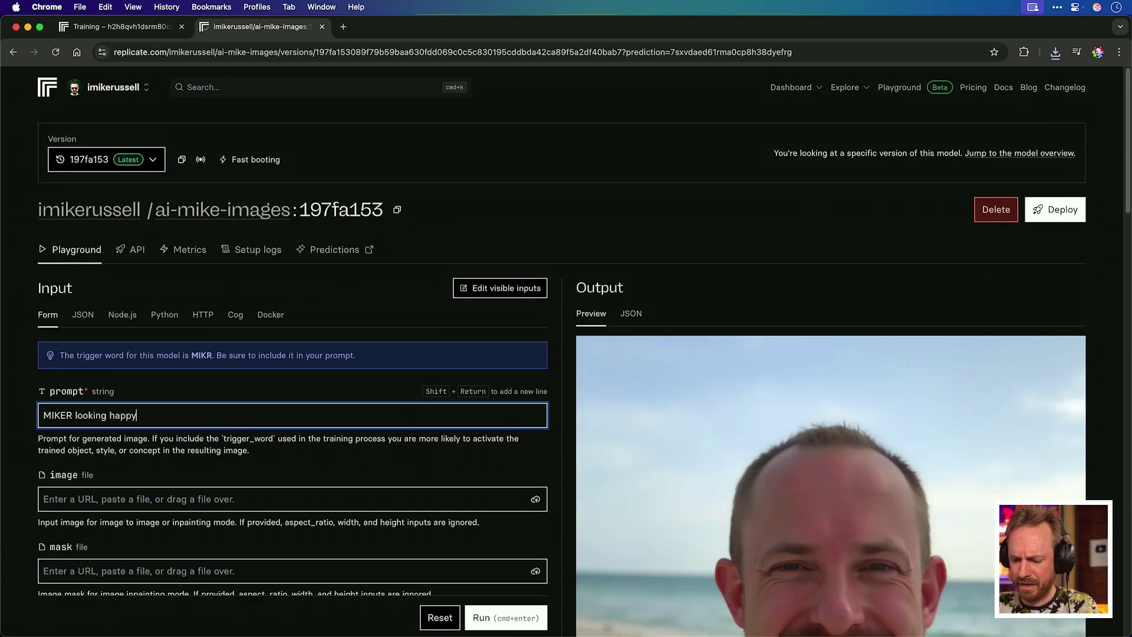
{"action": "type", "text": "the beach with"}
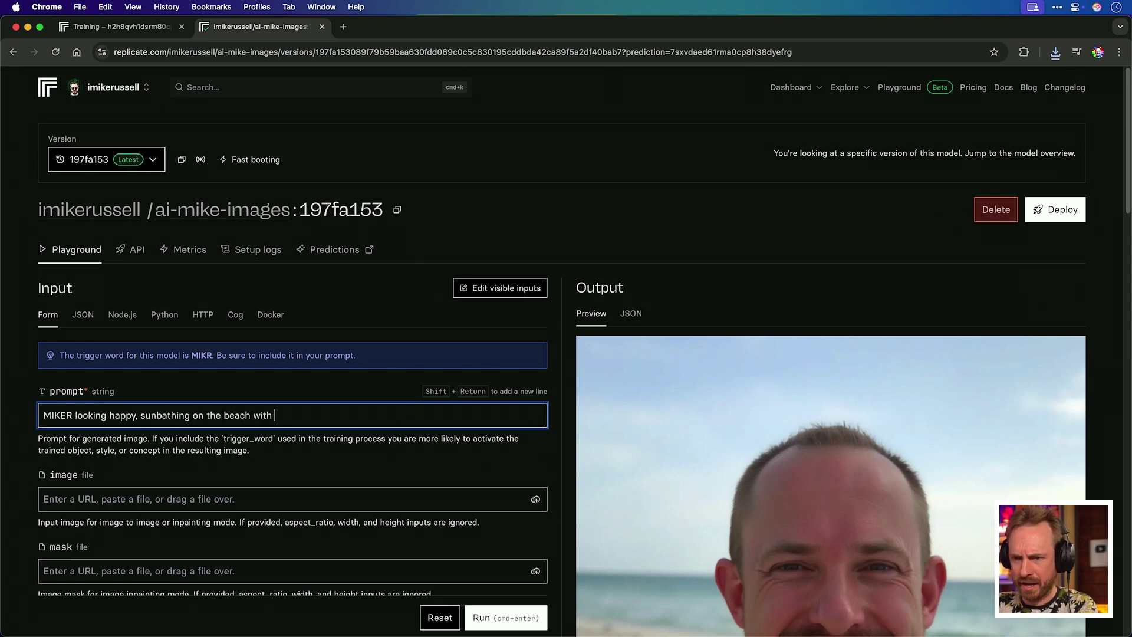
{"action": "key", "text": "Return"}
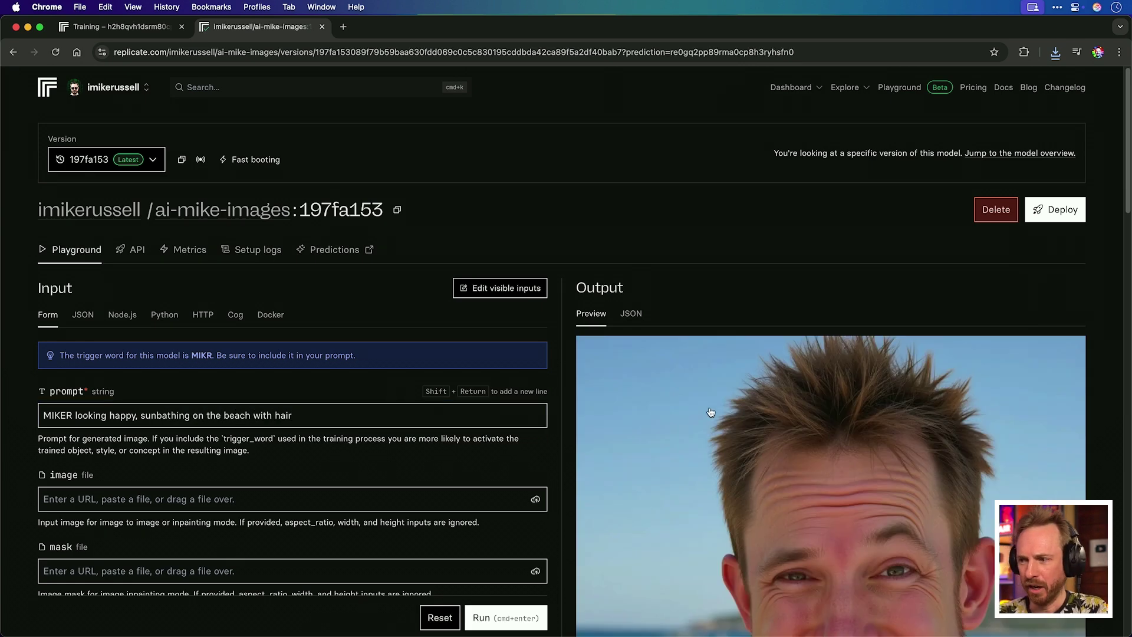
{"action": "scroll", "coordinate": [764, 429], "scroll_direction": "down", "scroll_amount": 5}
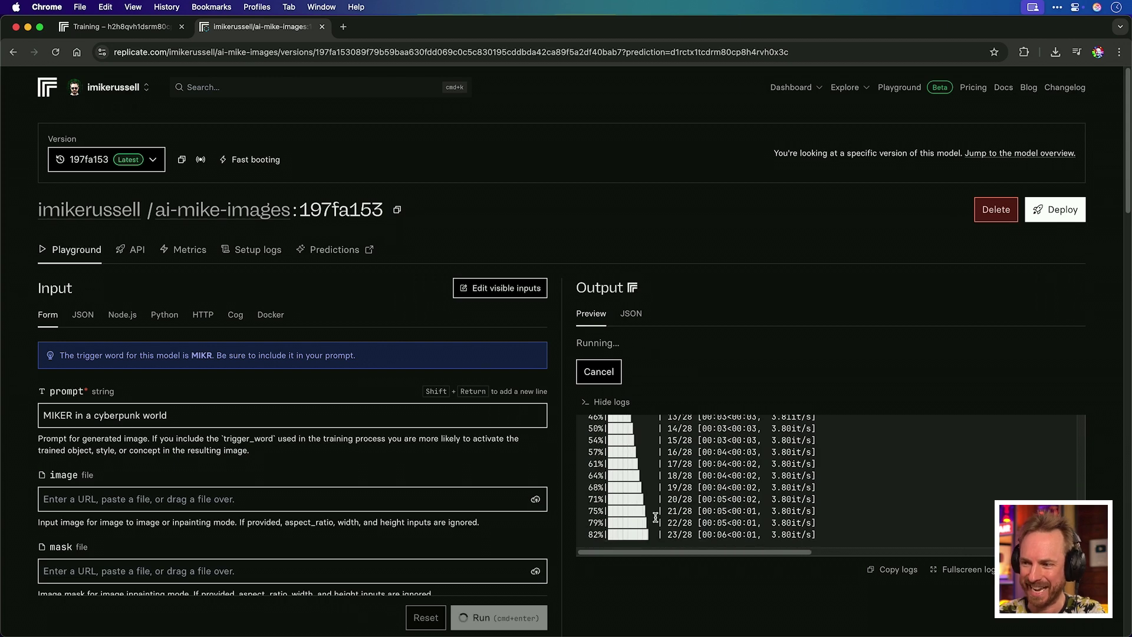
Enter the prompt "MIKER running away from a banana looking scared" and set the aspect ratio to 16:9
{"action": "scroll", "coordinate": [656, 519], "scroll_direction": "down", "scroll_amount": 3}
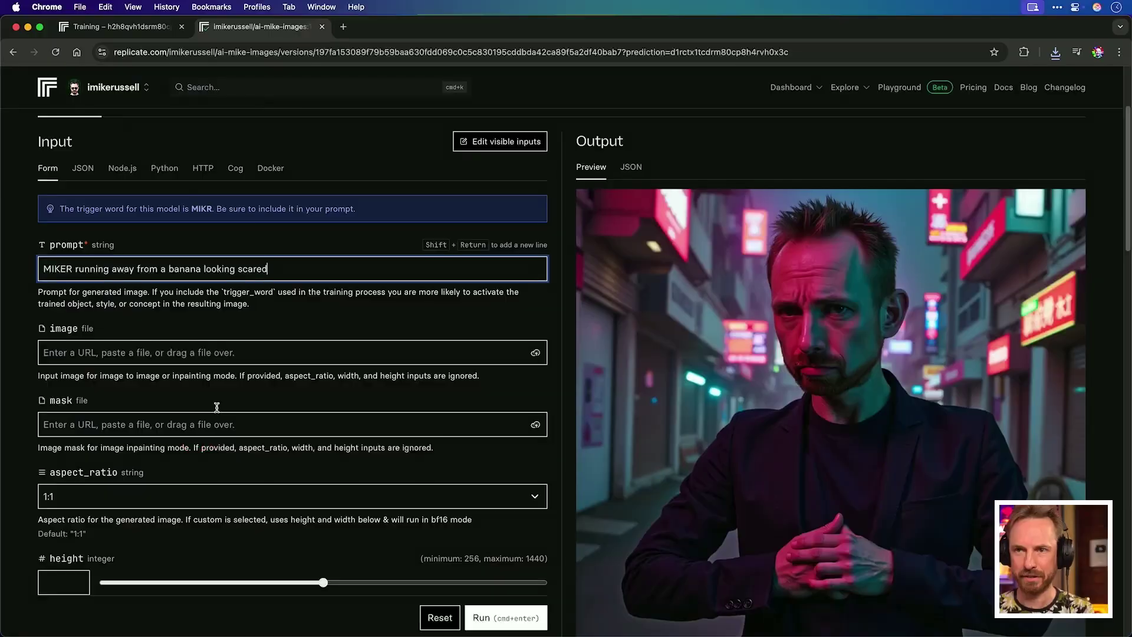
{"action": "scroll", "coordinate": [216, 406], "scroll_direction": "down", "scroll_amount": 2}
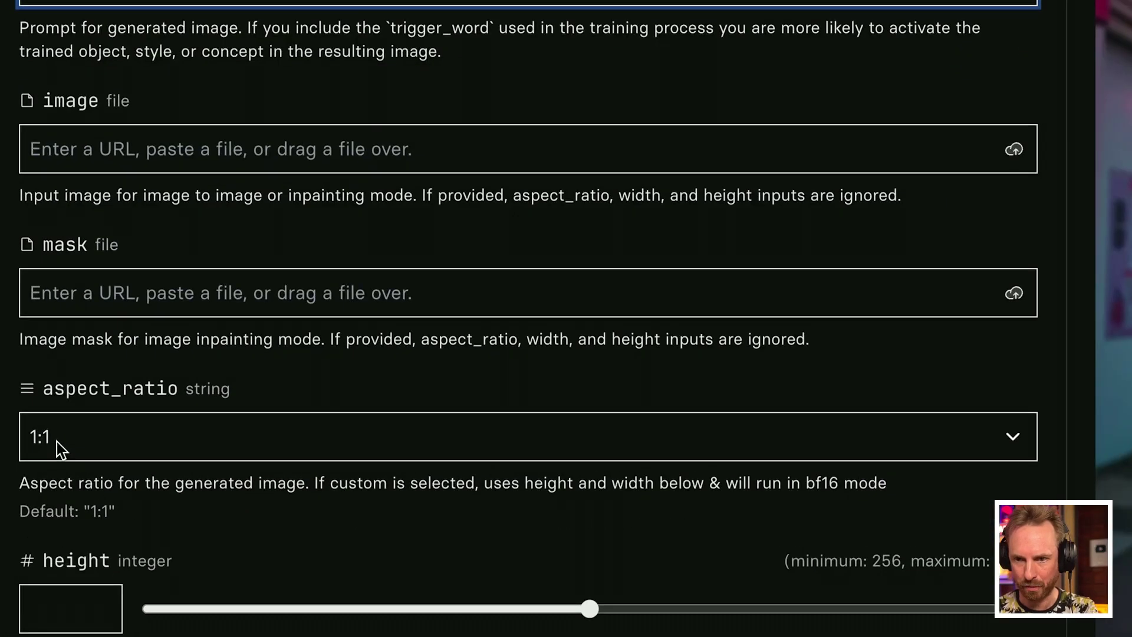
{"action": "left_click", "coordinate": [57, 442]}
{"action": "left_click", "coordinate": [56, 457]}
{"action": "scroll", "coordinate": [265, 403], "scroll_direction": "down", "scroll_amount": 3}
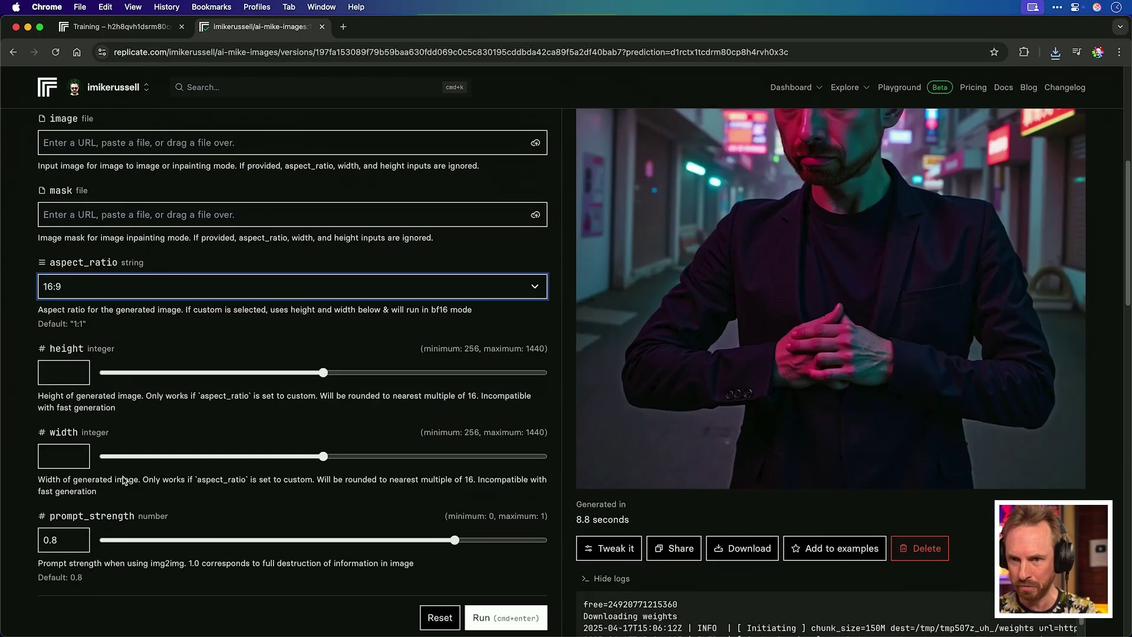
Keep dev as the inference model and run the generation of the scared-of-a-banana image
{"action": "scroll", "coordinate": [331, 473], "scroll_direction": "down", "scroll_amount": 5}
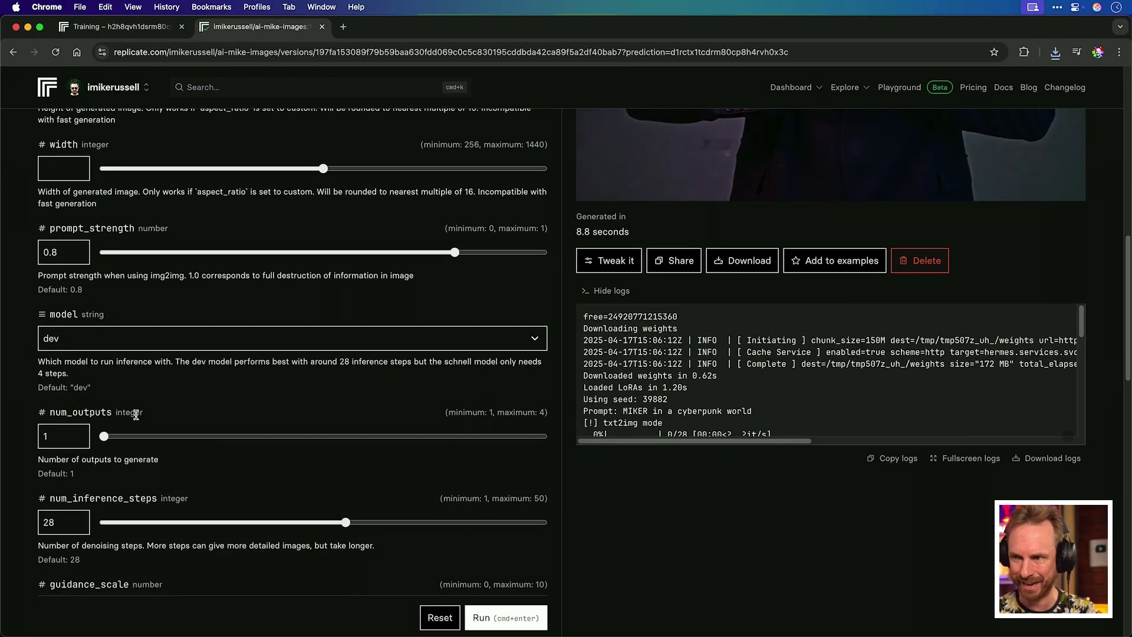
{"action": "scroll", "coordinate": [135, 414], "scroll_direction": "down", "scroll_amount": 1}
{"action": "left_click", "coordinate": [85, 327]}
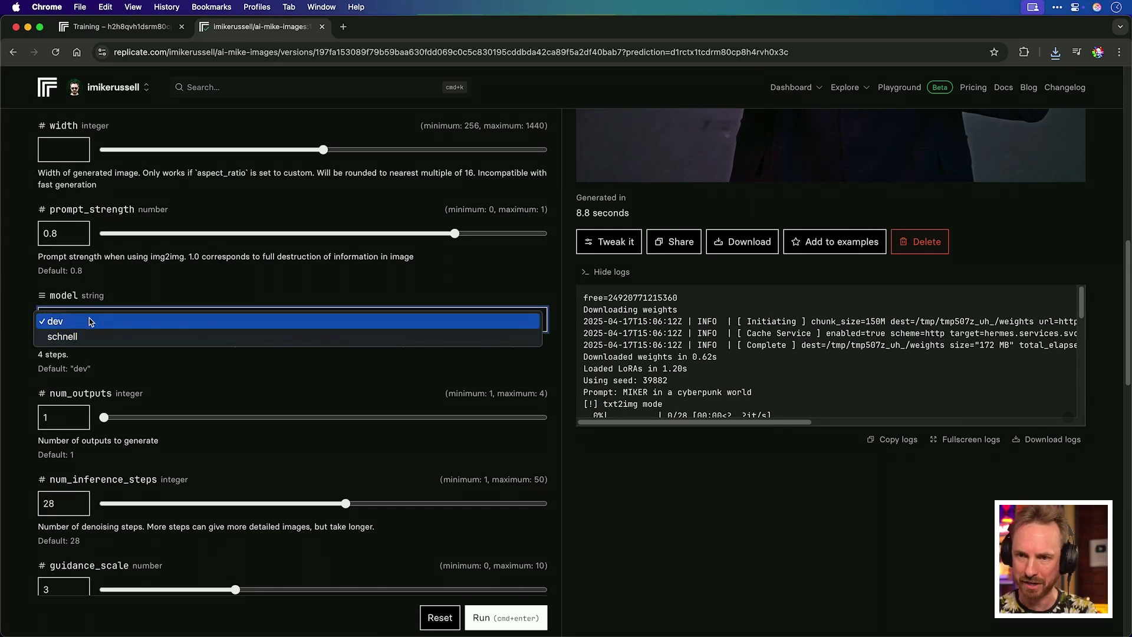
{"action": "left_click", "coordinate": [91, 335]}
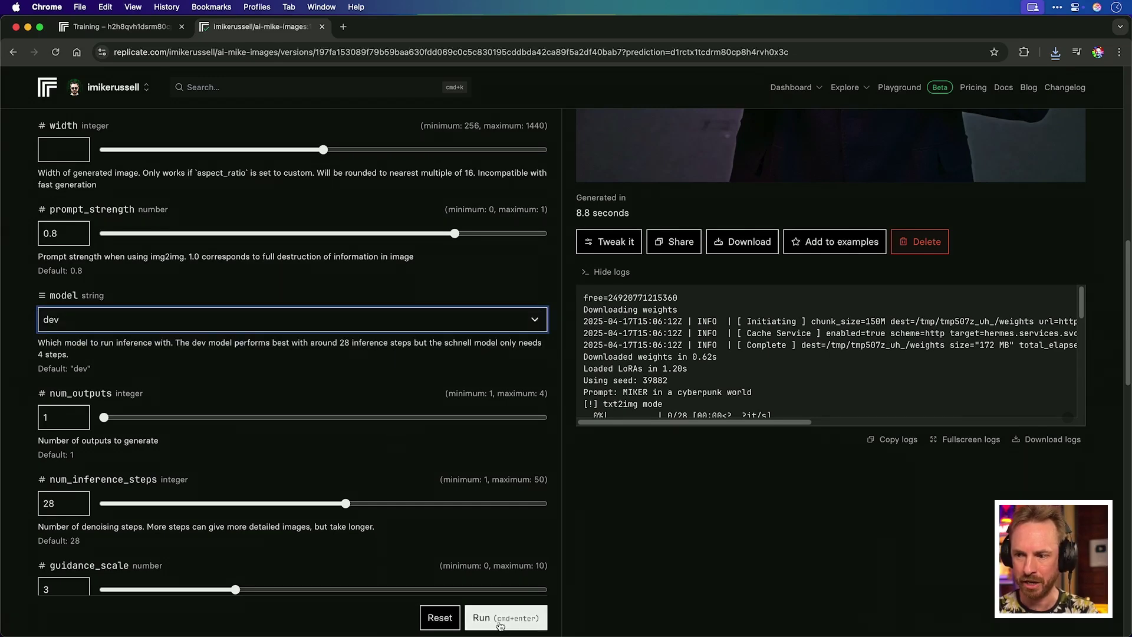
{"action": "left_click", "coordinate": [506, 617]}
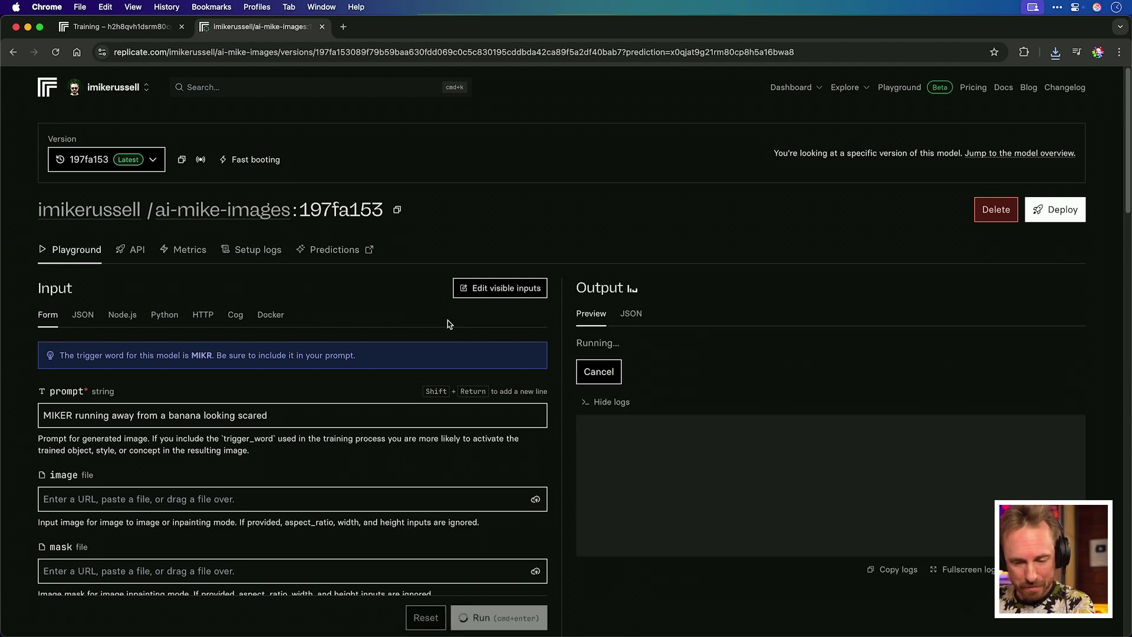
Generate an image with the prompt "Secret agent MIKR jumping away from an explosion without looking back" and download it
{"action": "scroll", "coordinate": [649, 442], "scroll_direction": "down", "scroll_amount": 1}
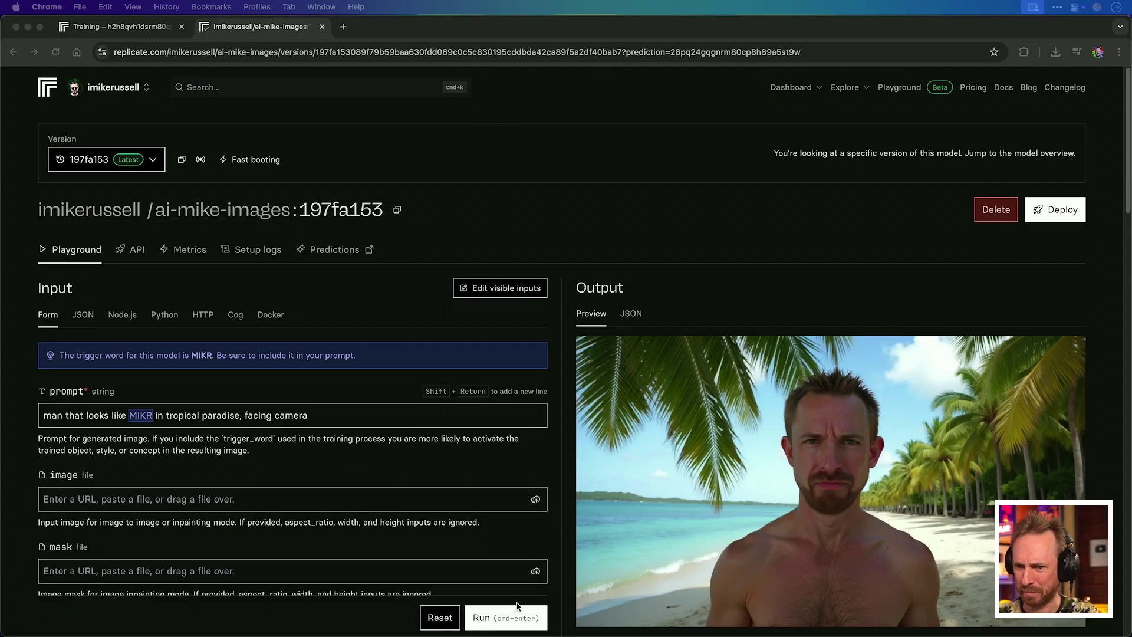
{"action": "left_click", "coordinate": [350, 419]}
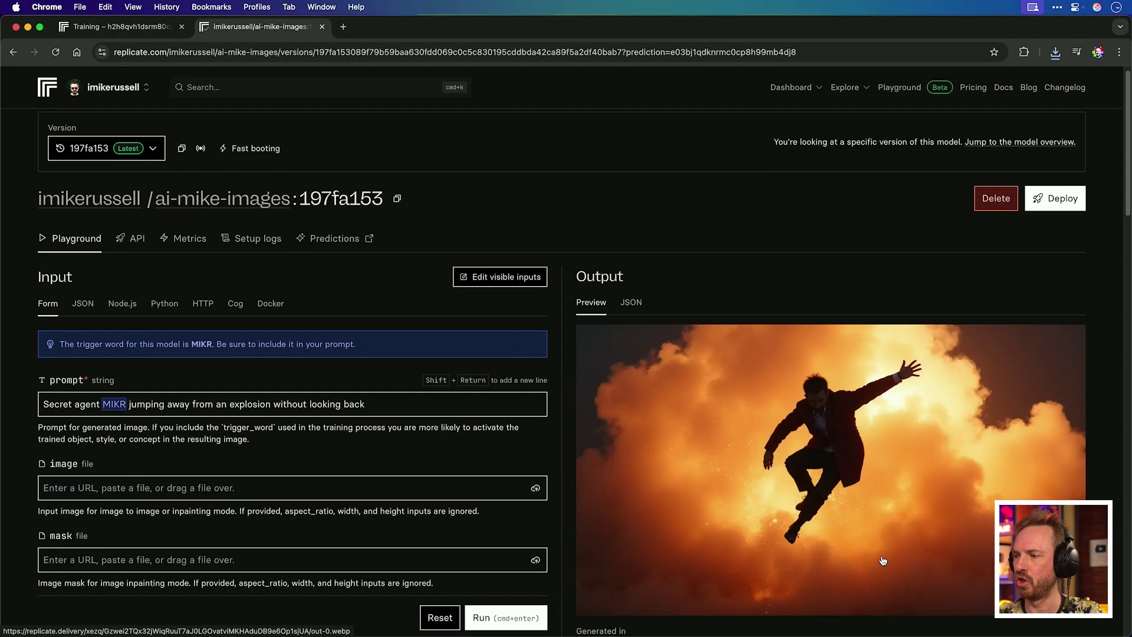
{"action": "scroll", "coordinate": [728, 549], "scroll_direction": "down", "scroll_amount": 3}
{"action": "left_click", "coordinate": [728, 548]}
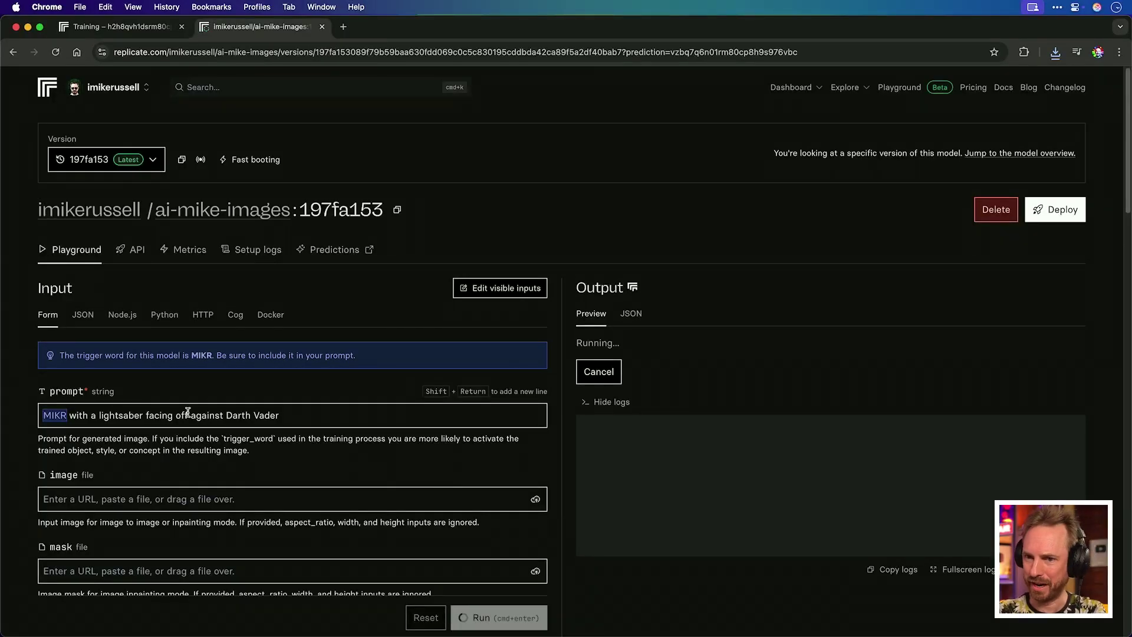
Generate an image with the prompt "Renaissance painting of royal MIKR with a tiny crown"
{"action": "left_click_drag", "start_coordinate": [225, 415], "coordinate": [298, 415]}
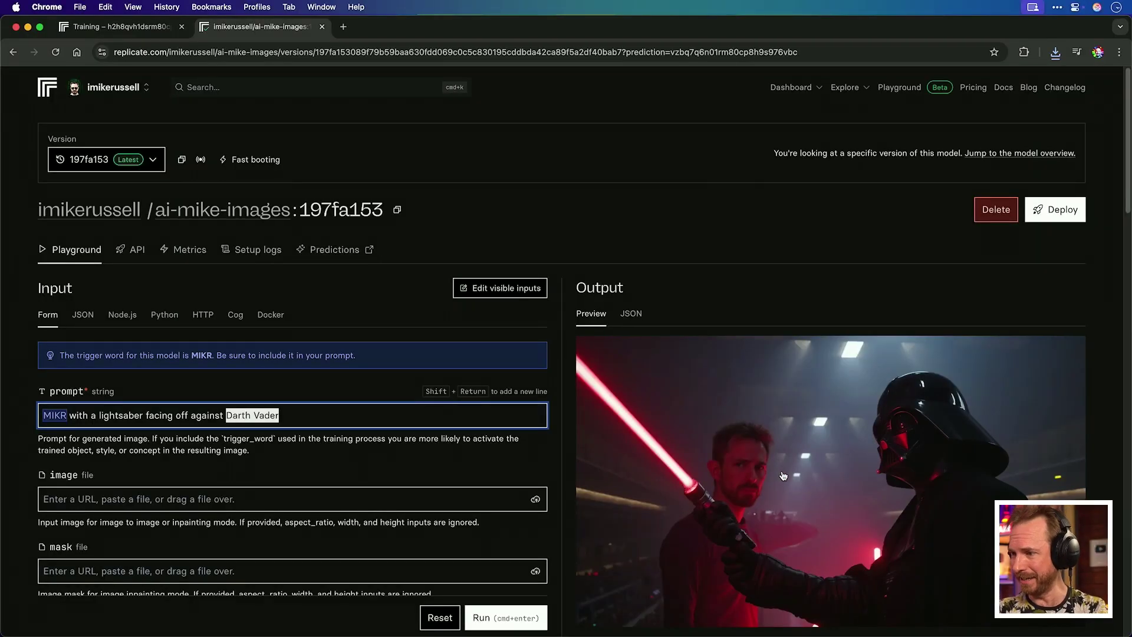
{"action": "scroll", "coordinate": [771, 476], "scroll_direction": "down", "scroll_amount": 2}
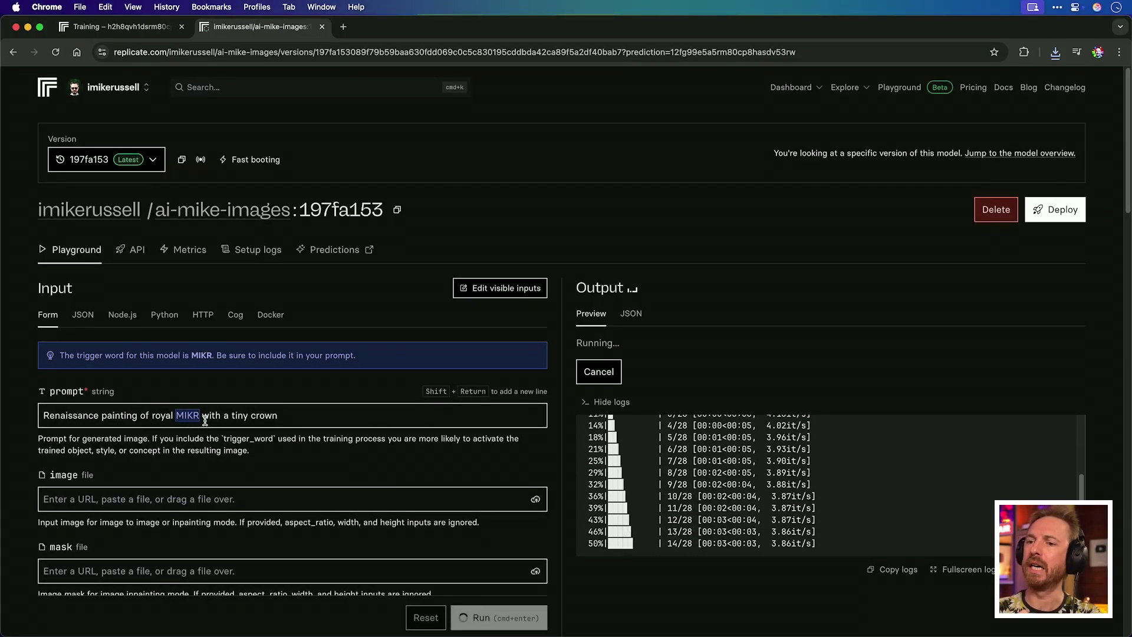
Set the number of outputs to 4, generate "MIKR as a magician, looking at the camera" and look through the images
{"action": "scroll", "coordinate": [590, 460], "scroll_direction": "down", "scroll_amount": 1}
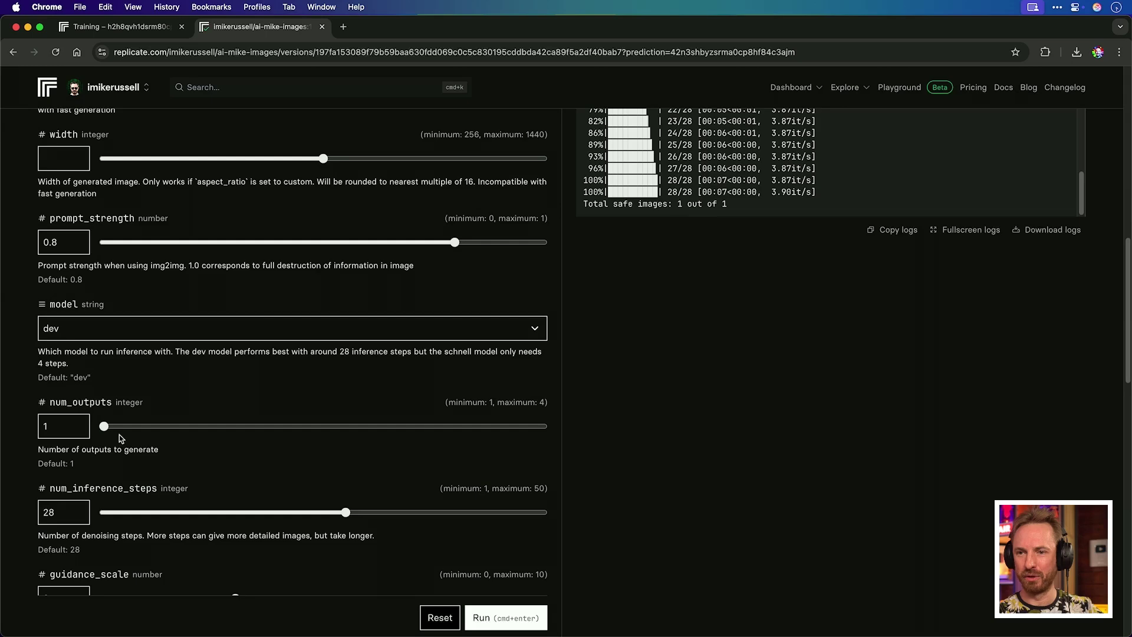
{"action": "left_click_drag", "start_coordinate": [110, 429], "coordinate": [543, 426]}
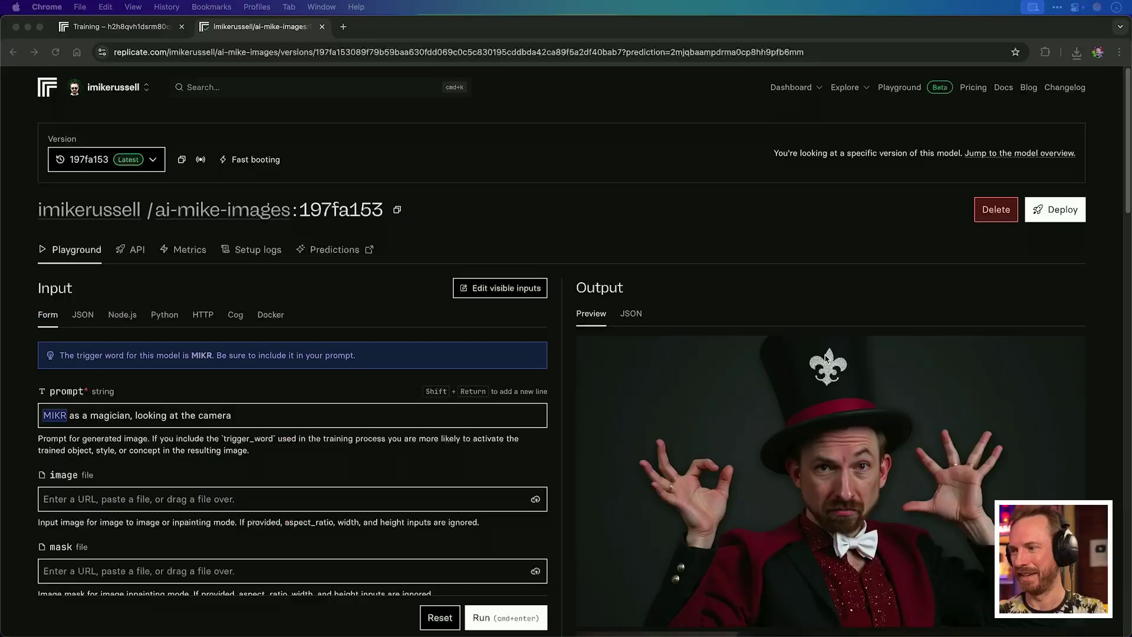
{"action": "scroll", "coordinate": [826, 357], "scroll_direction": "down", "scroll_amount": 5}
{"action": "scroll", "coordinate": [825, 358], "scroll_direction": "down", "scroll_amount": 3}
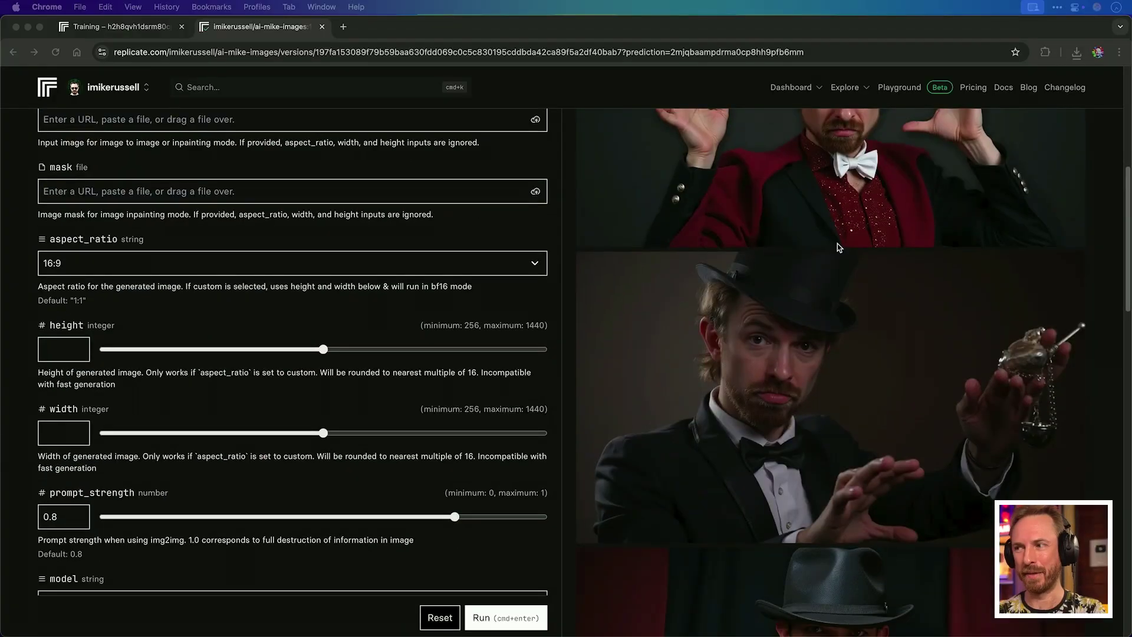
{"action": "scroll", "coordinate": [809, 417], "scroll_direction": "down", "scroll_amount": 6}
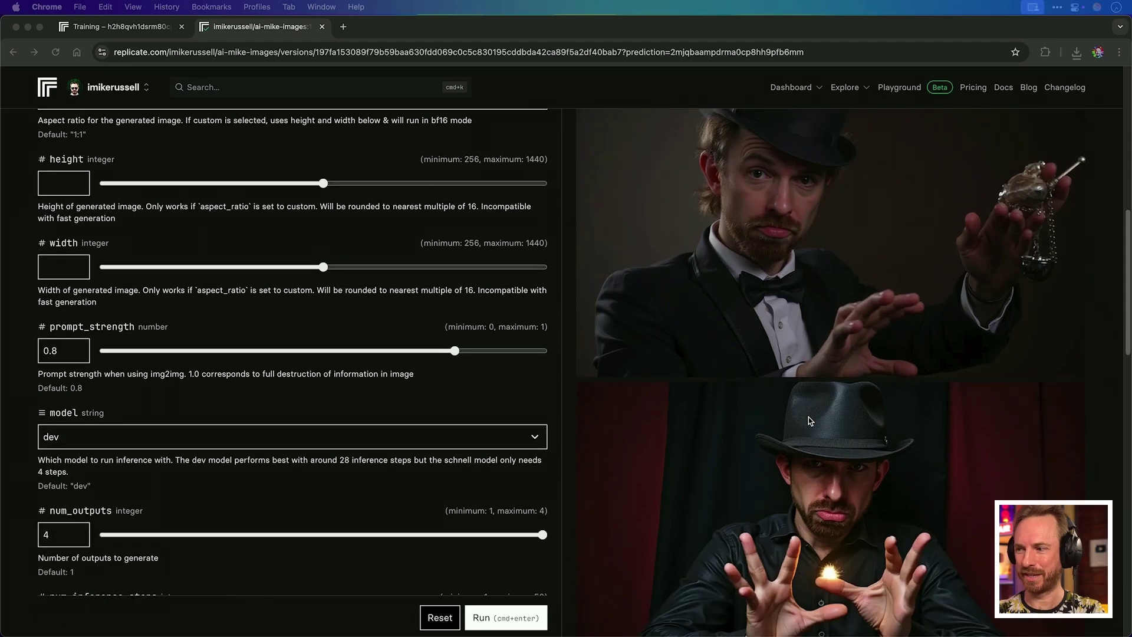
{"action": "scroll", "coordinate": [822, 482], "scroll_direction": "down", "scroll_amount": 8}
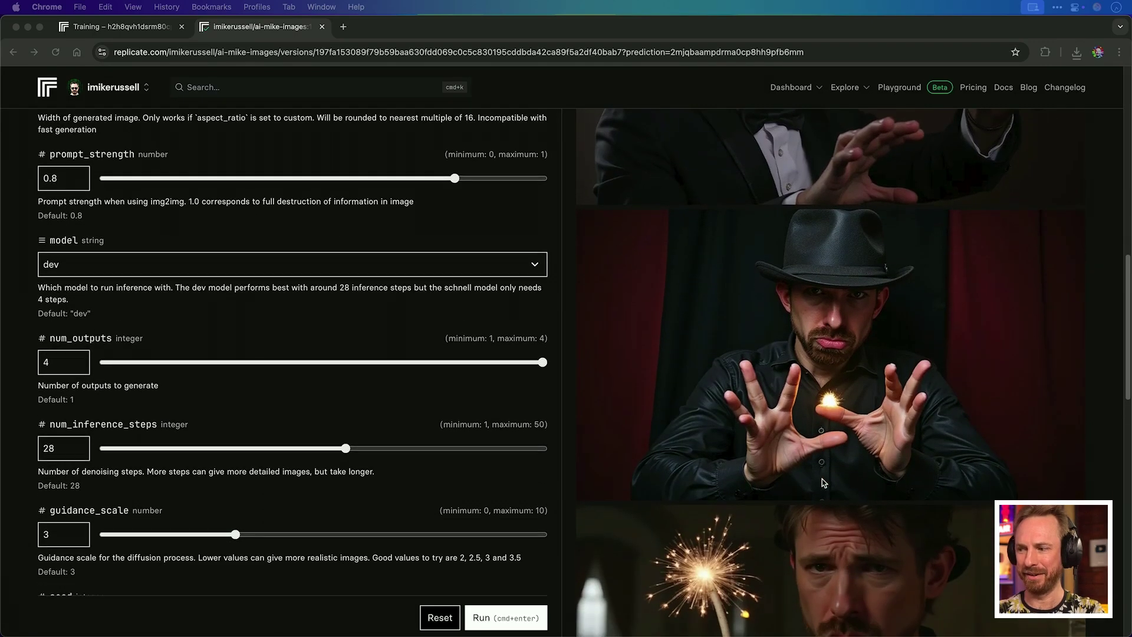
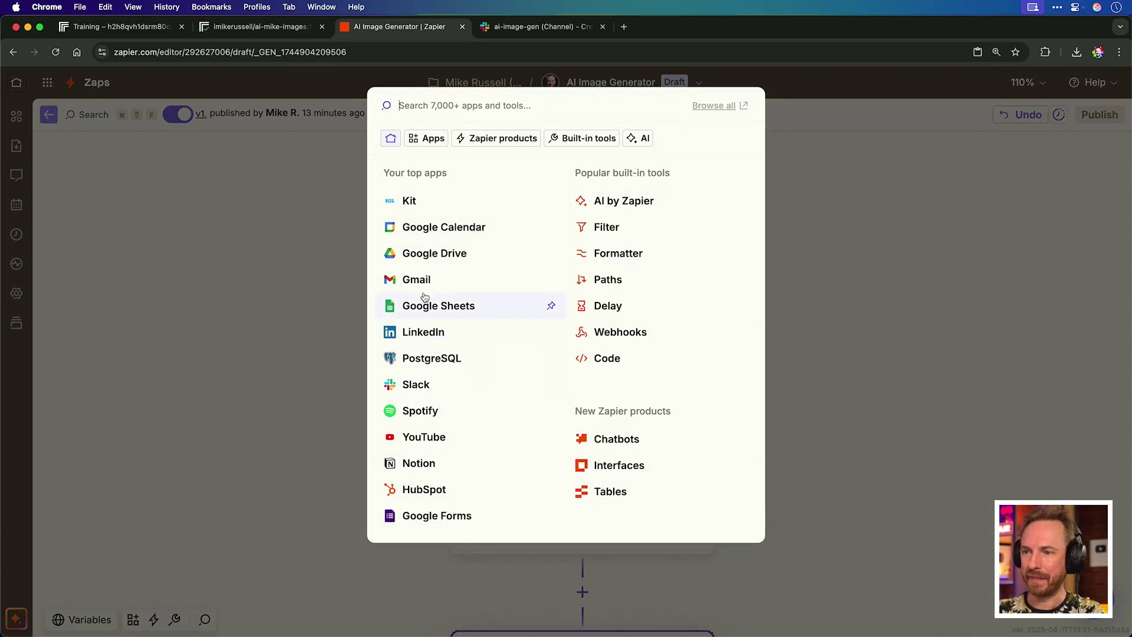
Switch to the AI Image Generator Zap in Zapier and set up Slack's Send Channel Message as its fourth step
{"action": "left_click", "coordinate": [416, 382]}
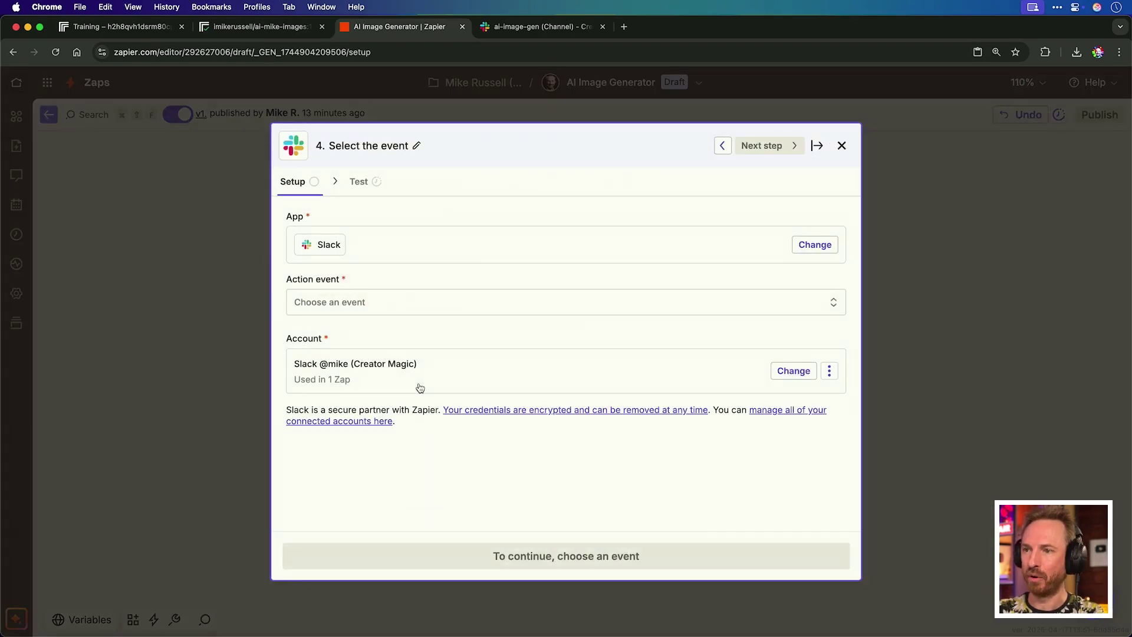
{"action": "scroll", "coordinate": [328, 483], "scroll_direction": "down", "scroll_amount": 10}
{"action": "left_click", "coordinate": [328, 484]}
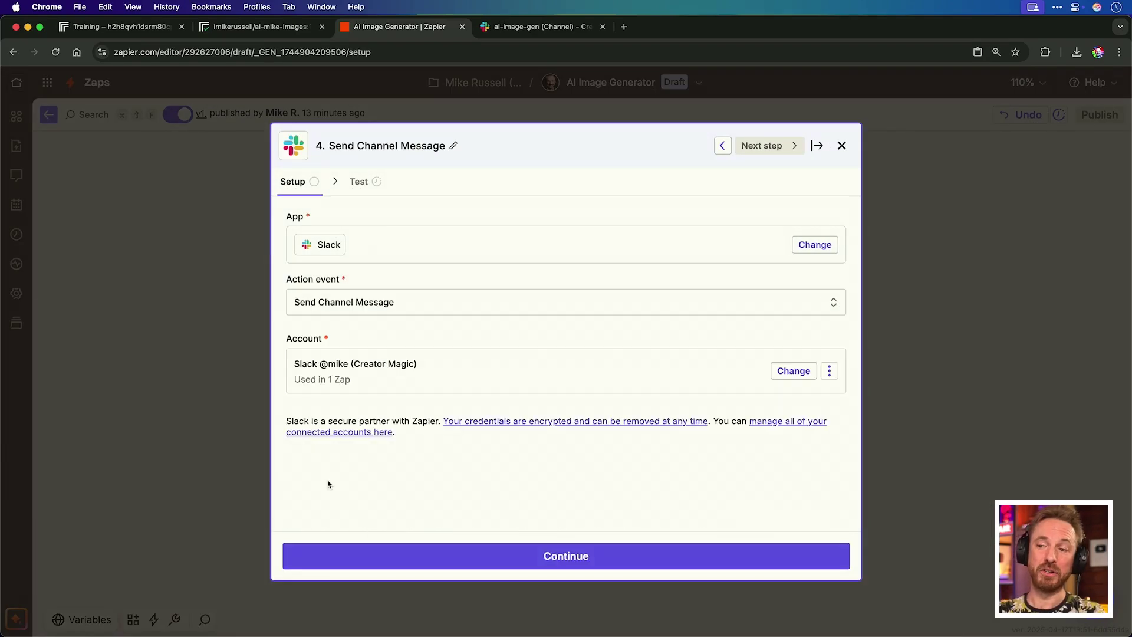
{"action": "left_click", "coordinate": [394, 543]}
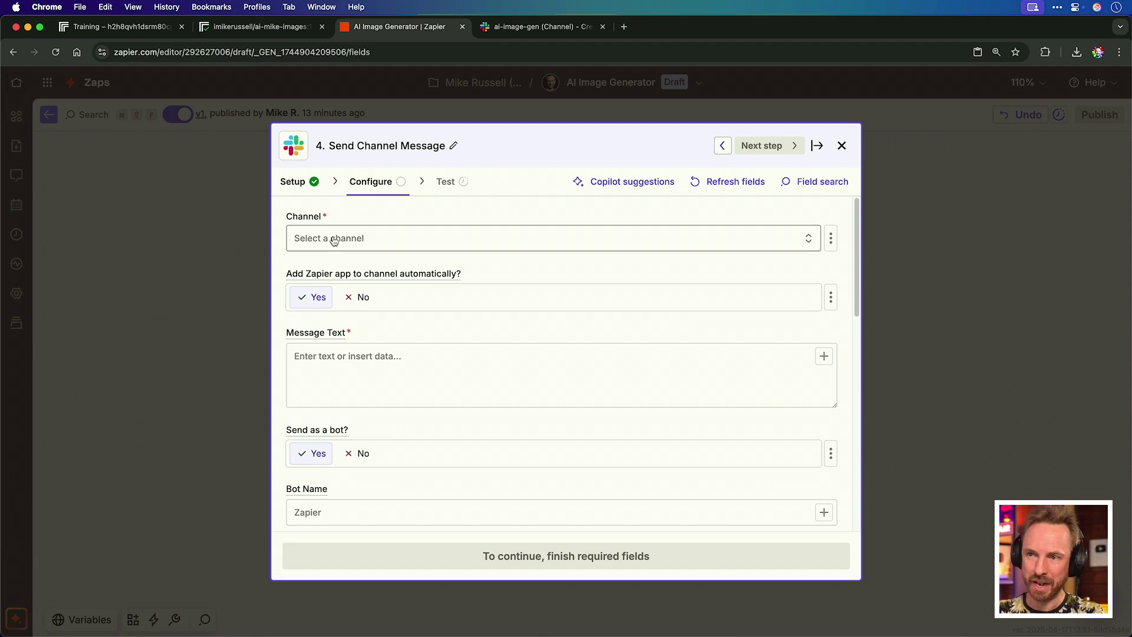
Configure the Slack message to post in the ai-image-gen channel with the Output of the Webhooks custom request as its text
{"action": "left_click", "coordinate": [333, 239]}
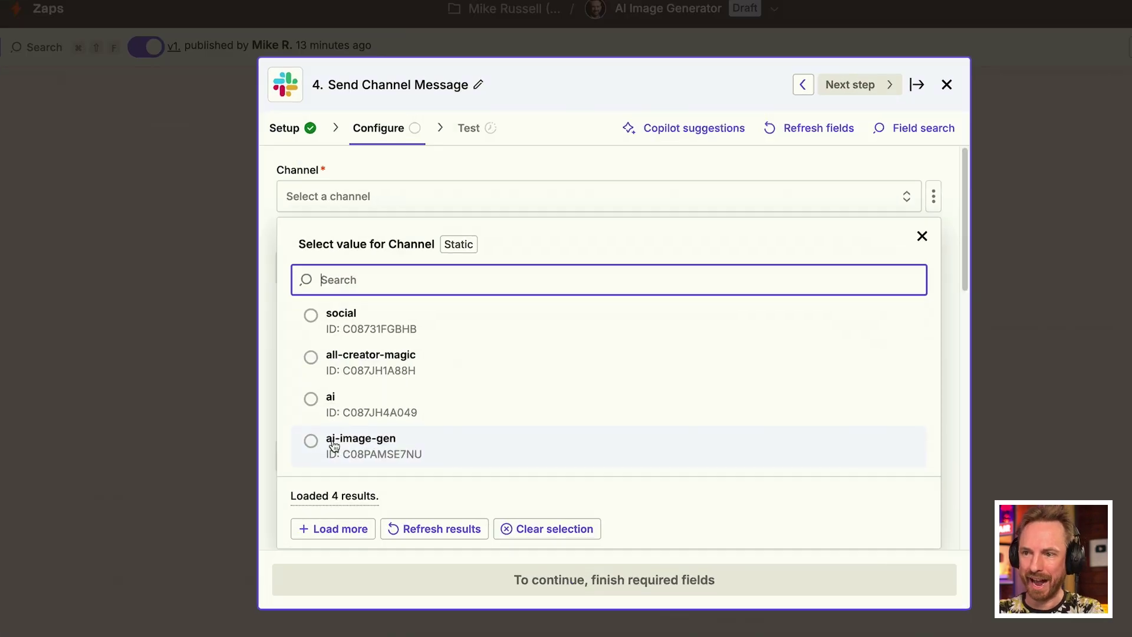
{"action": "left_click", "coordinate": [333, 446]}
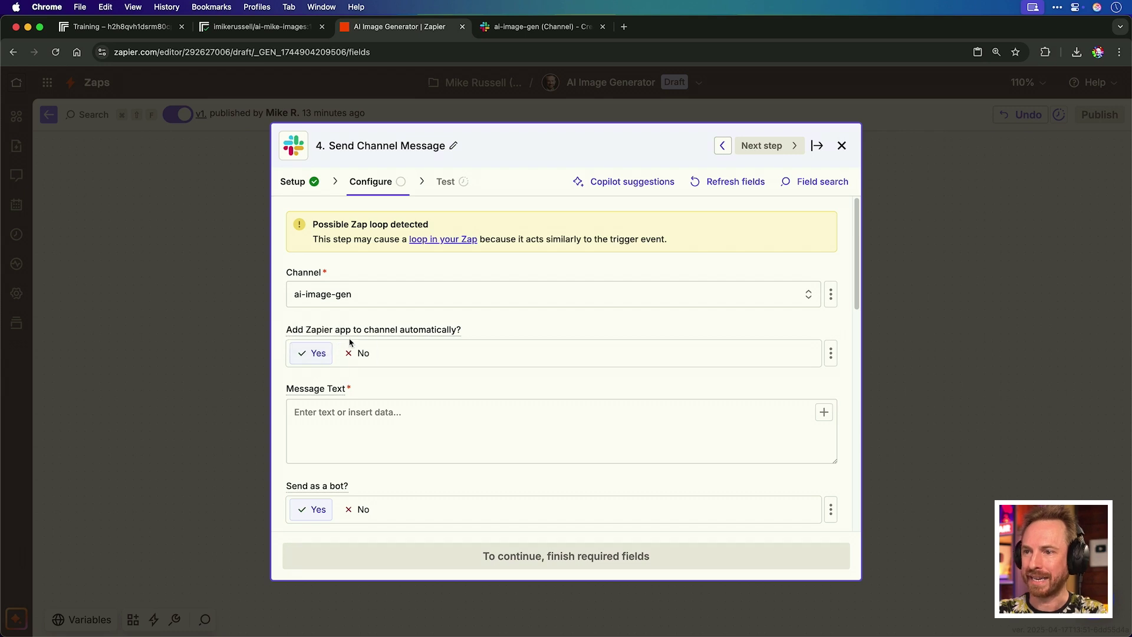
{"action": "left_click", "coordinate": [356, 427]}
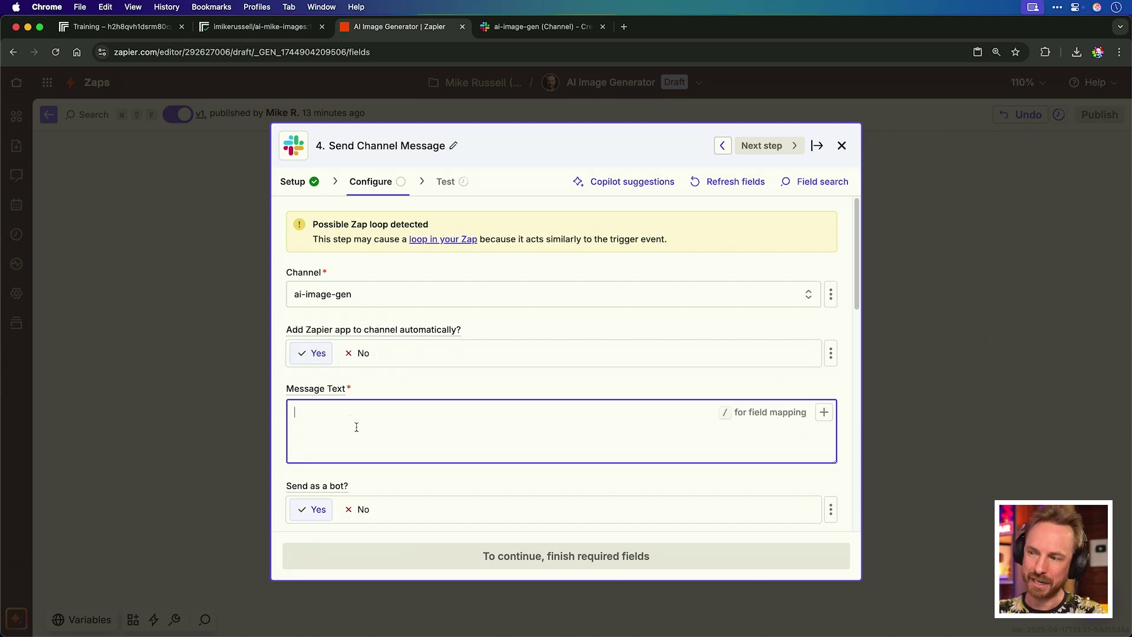
{"action": "type", "text": "/"}
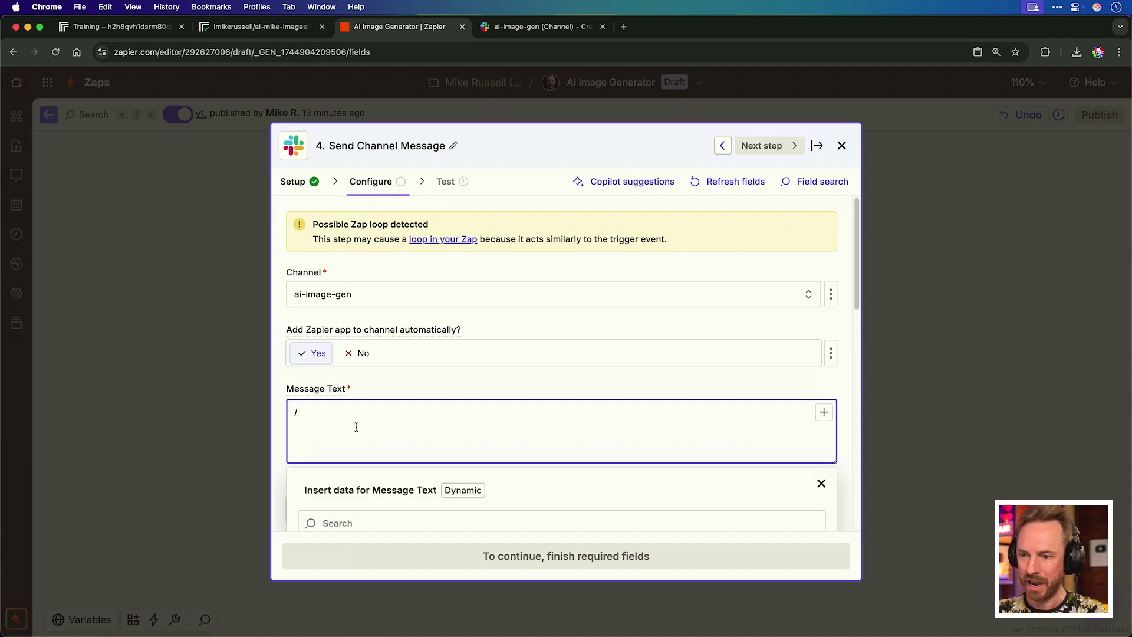
{"action": "scroll", "coordinate": [351, 424], "scroll_direction": "down", "scroll_amount": 5}
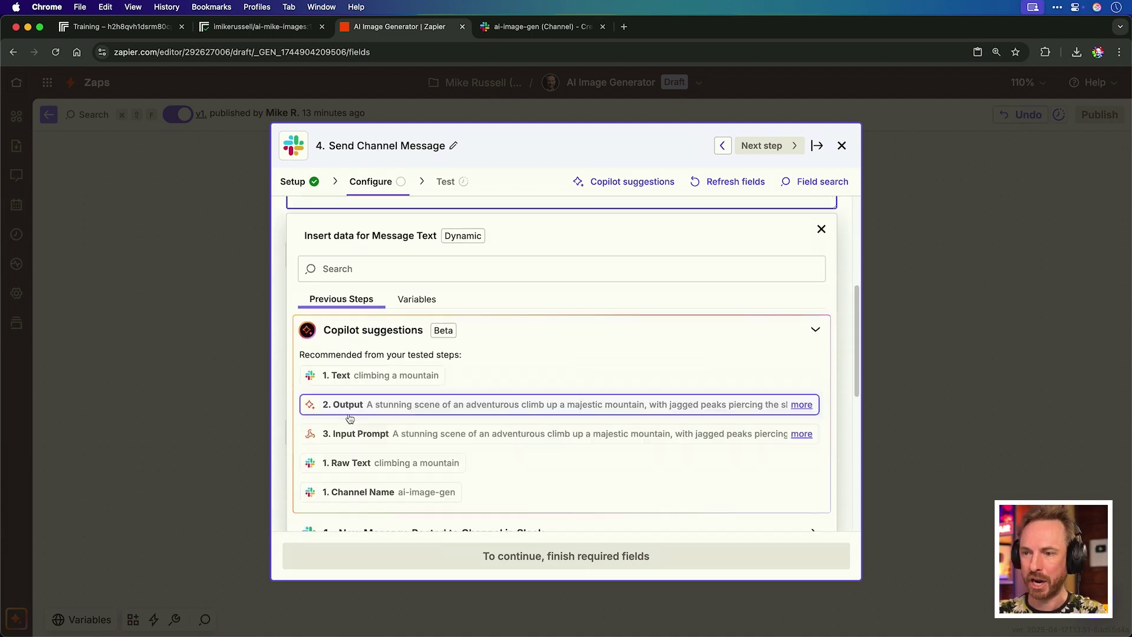
{"action": "scroll", "coordinate": [360, 501], "scroll_direction": "down", "scroll_amount": 2}
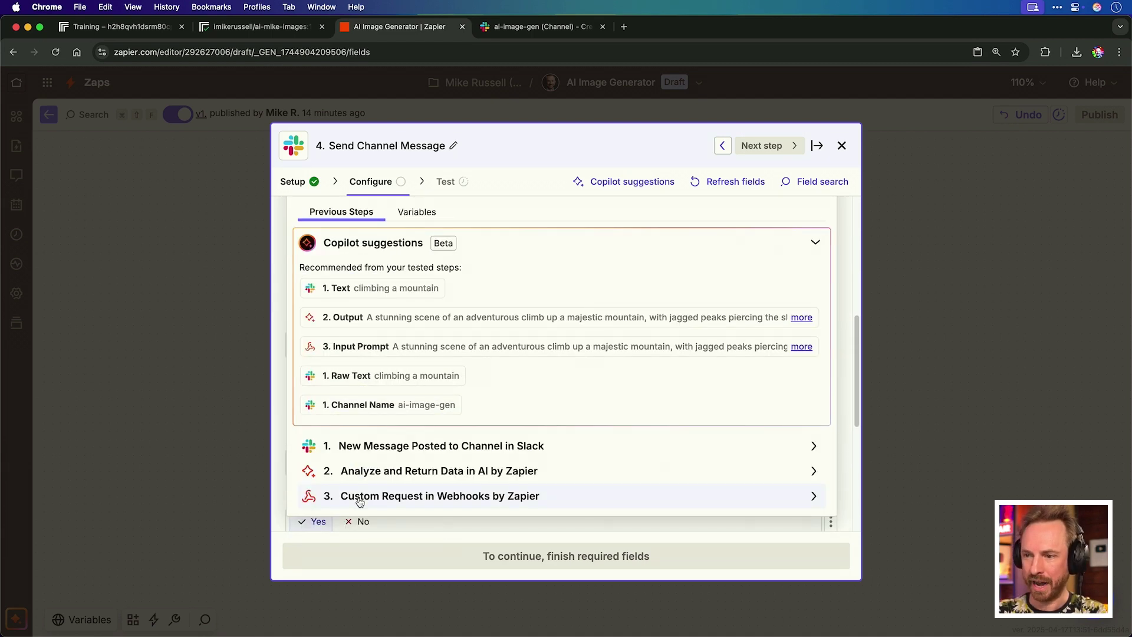
{"action": "left_click", "coordinate": [360, 501]}
{"action": "scroll", "coordinate": [383, 508], "scroll_direction": "down", "scroll_amount": 2}
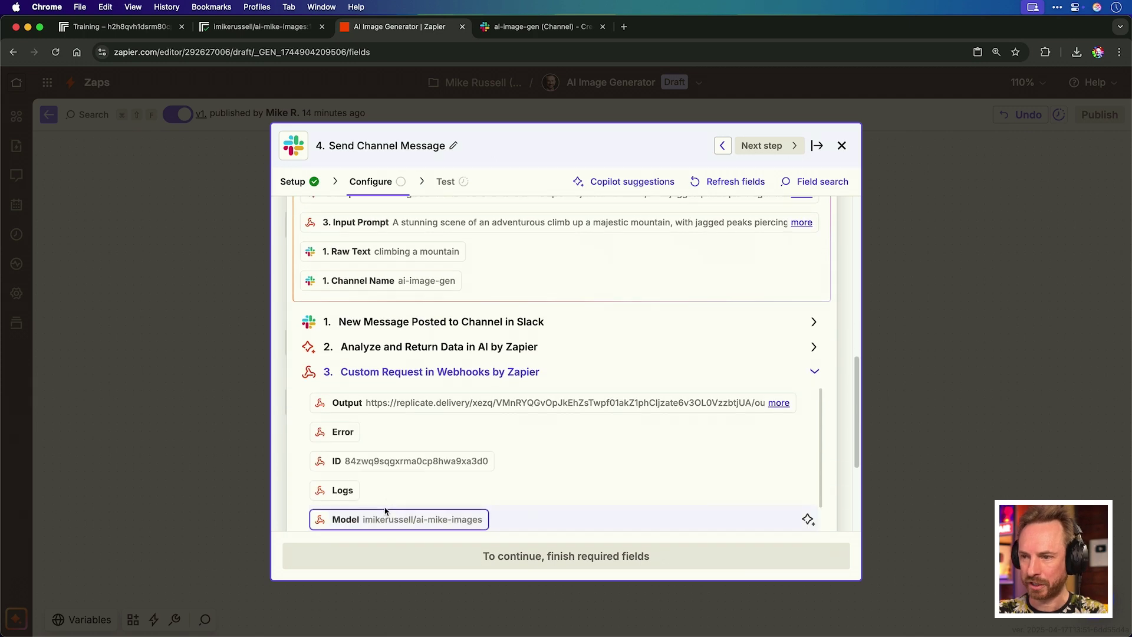
{"action": "left_click", "coordinate": [356, 403]}
{"action": "scroll", "coordinate": [357, 322], "scroll_direction": "down", "scroll_amount": 5}
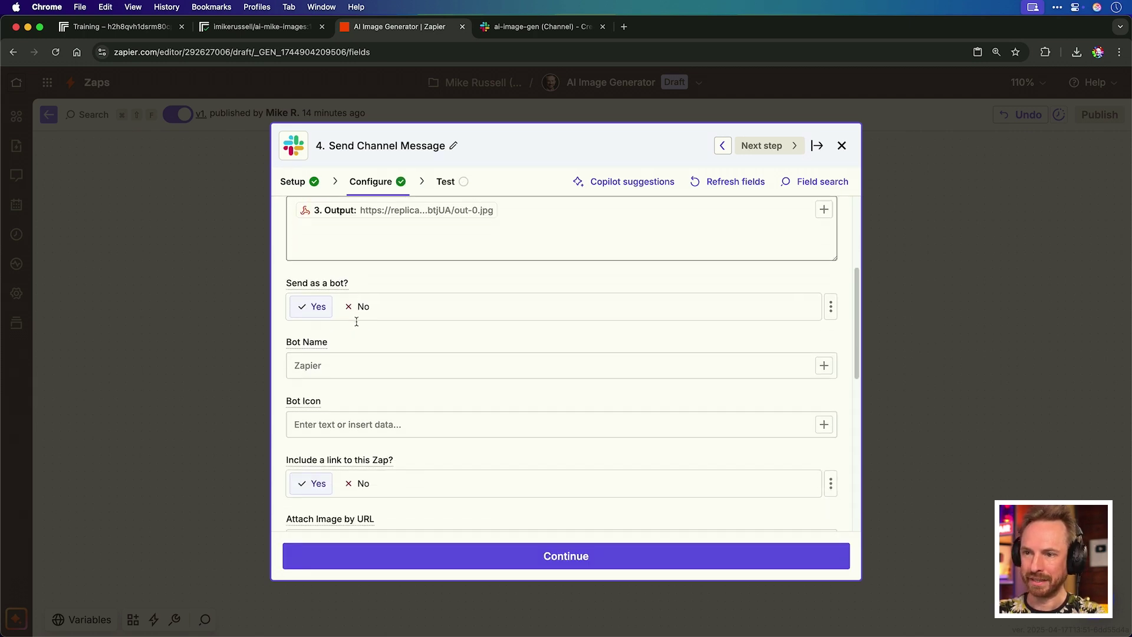
Exclude the link to this Zap from the Slack message and review the remaining message options
{"action": "scroll", "coordinate": [350, 345], "scroll_direction": "down", "scroll_amount": 2}
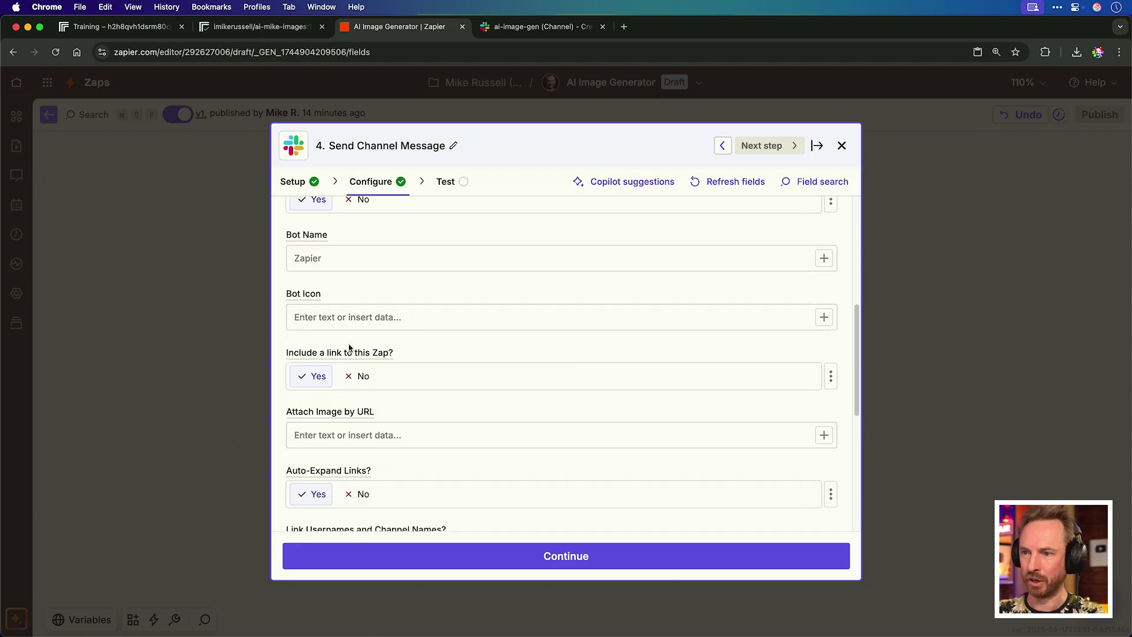
{"action": "scroll", "coordinate": [333, 304], "scroll_direction": "up", "scroll_amount": 1}
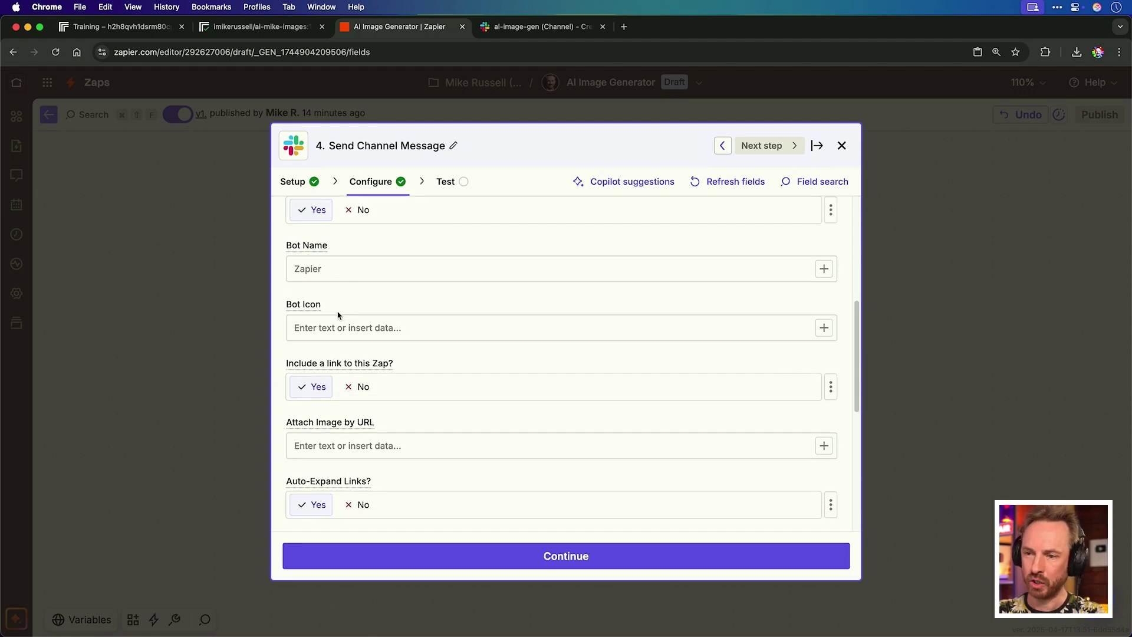
{"action": "left_click", "coordinate": [358, 386]}
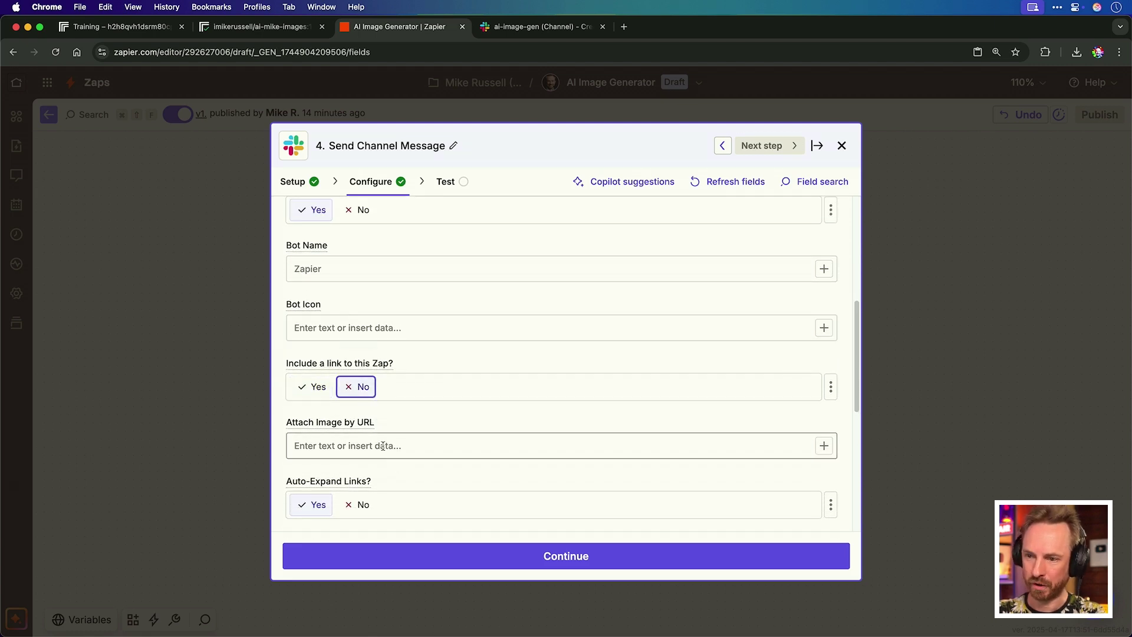
{"action": "scroll", "coordinate": [380, 447], "scroll_direction": "down", "scroll_amount": 3}
{"action": "scroll", "coordinate": [382, 447], "scroll_direction": "down", "scroll_amount": 4}
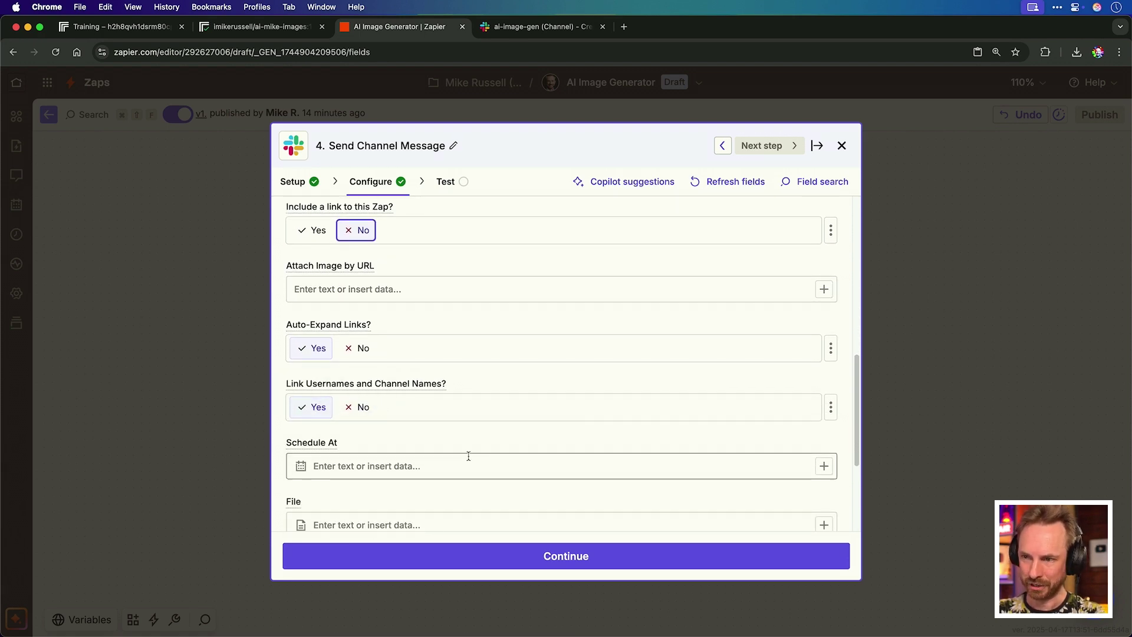
{"action": "scroll", "coordinate": [452, 442], "scroll_direction": "down", "scroll_amount": 8}
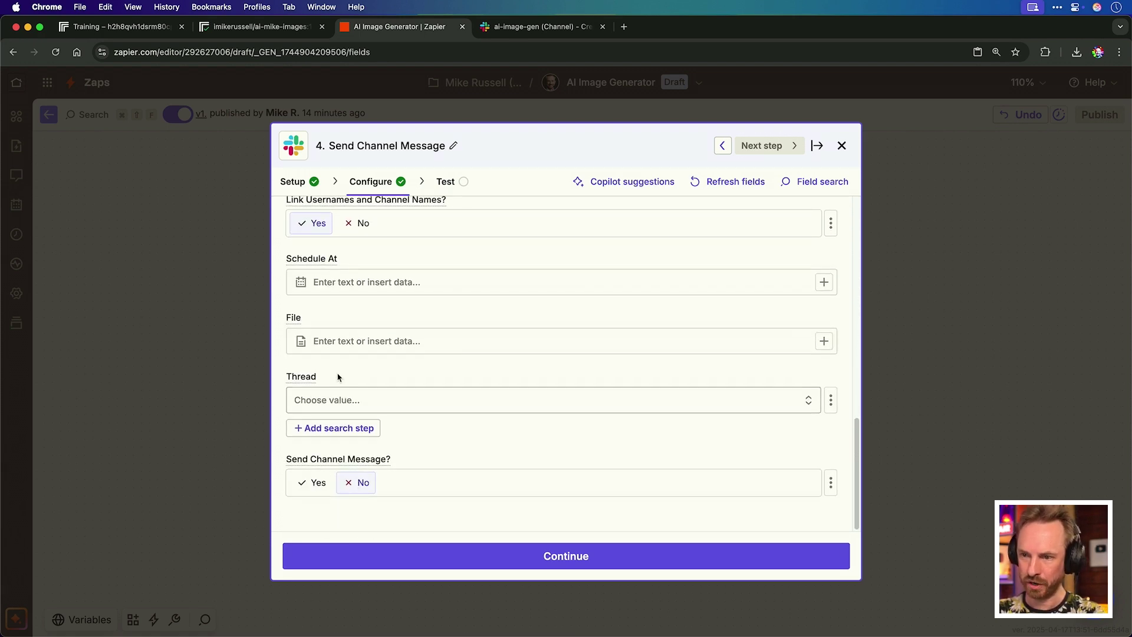
Test the Send Channel Message step and check the posted mountain image in Slack's ai-image-gen channel
{"action": "left_click", "coordinate": [430, 567]}
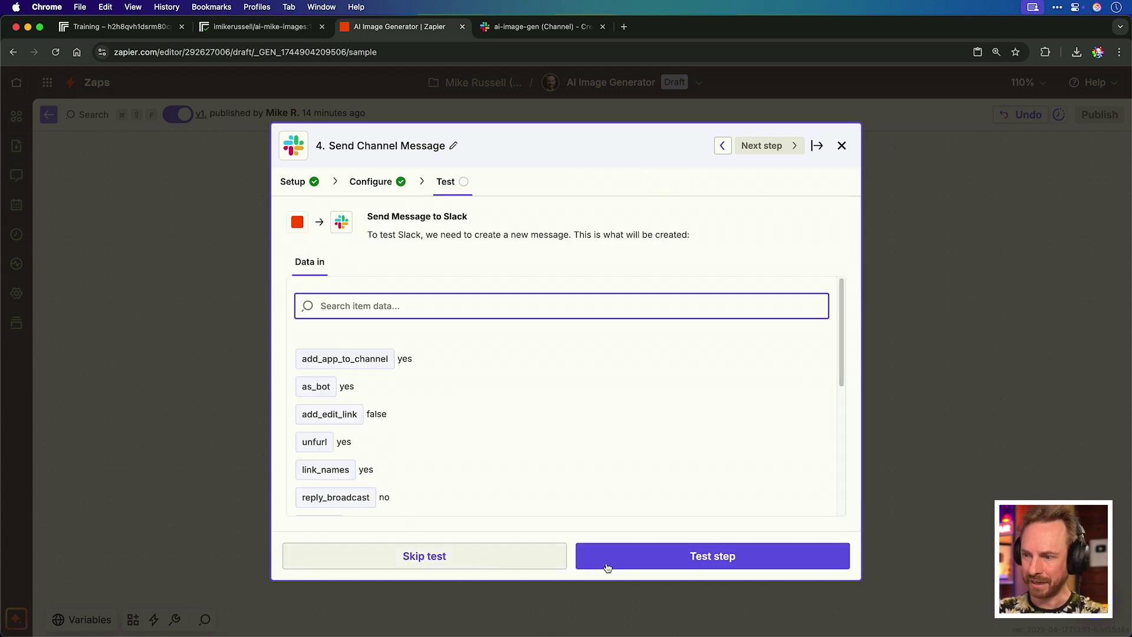
{"action": "left_click", "coordinate": [641, 557]}
{"action": "left_click", "coordinate": [533, 29]}
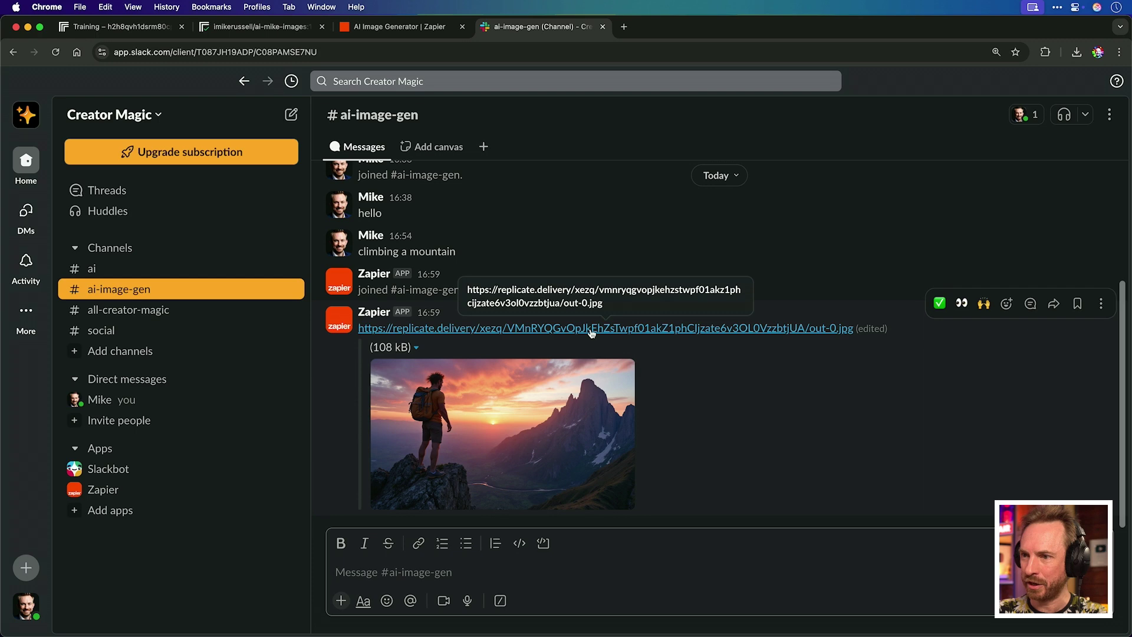
{"action": "left_click", "coordinate": [531, 436]}
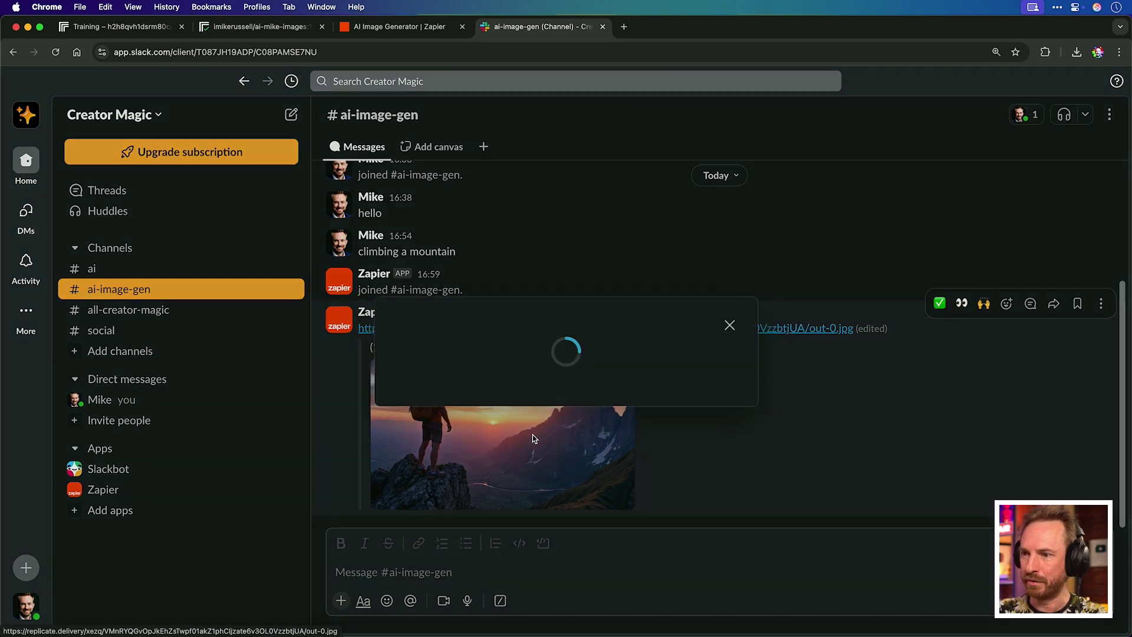
{"action": "key", "text": "Escape"}
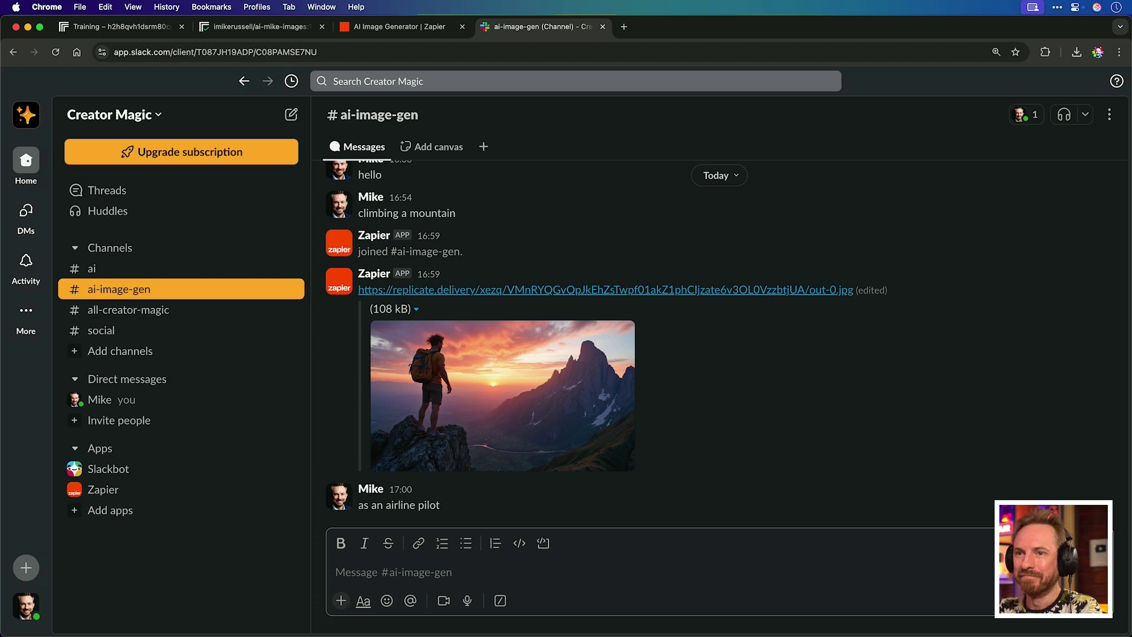
Return to the Zap in Zapier and retest its steps using the "as an airline pilot" message as the trigger record
{"action": "key", "text": "ctrl+shift+Tab"}
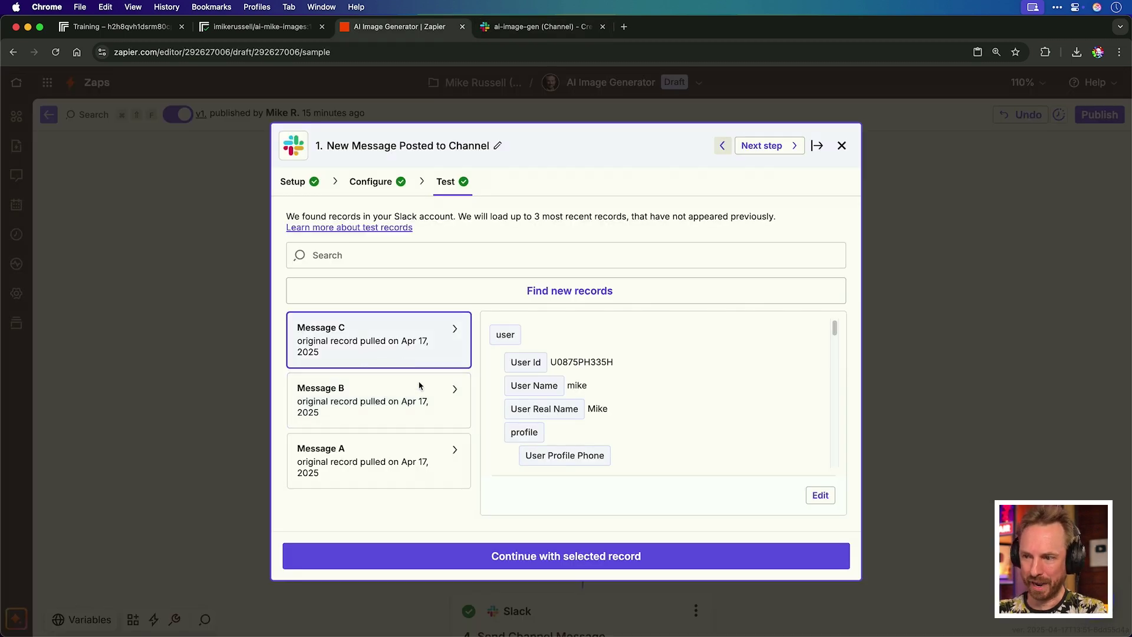
{"action": "left_click", "coordinate": [488, 554]}
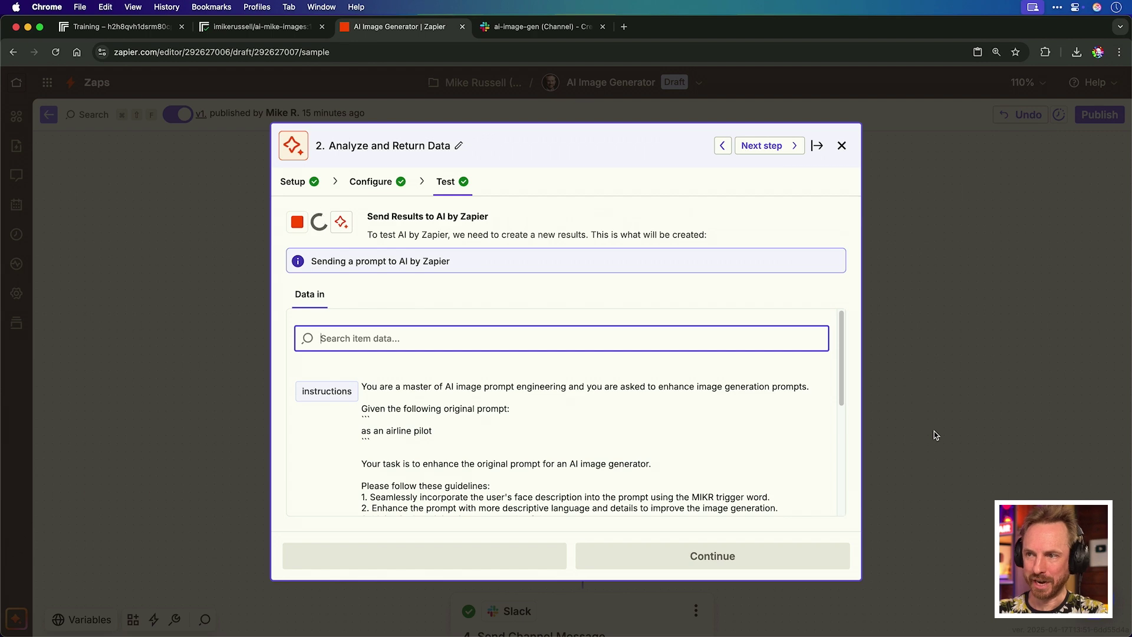
{"action": "left_click", "coordinate": [447, 555]}
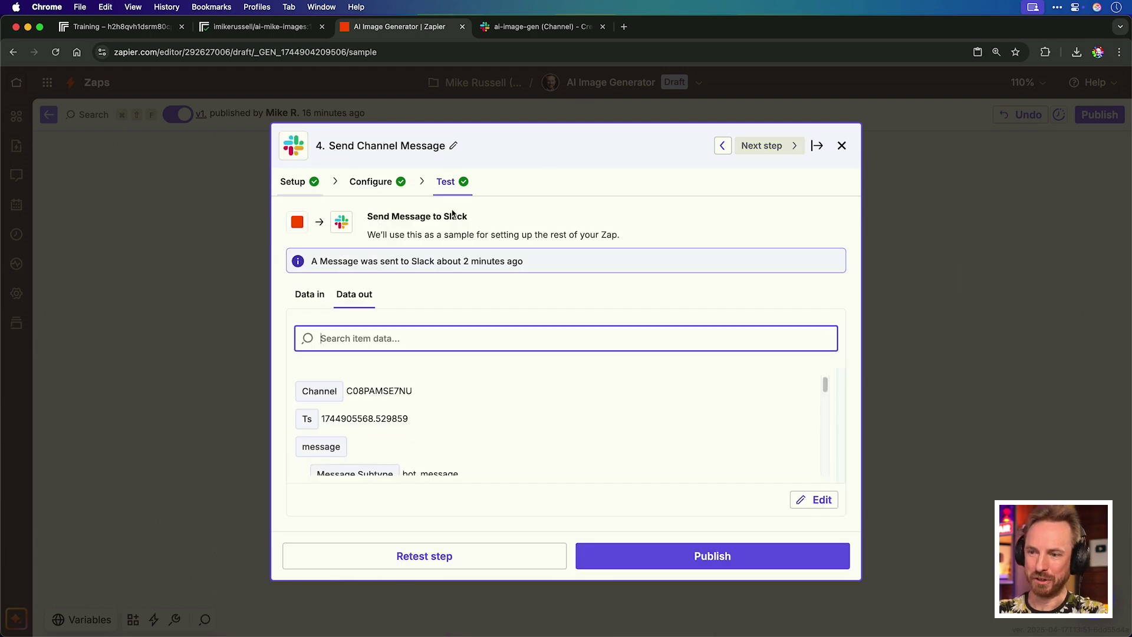
Switch to Slack's ai-image-gen channel and examine the generated airline pilot image up close
{"action": "left_click", "coordinate": [547, 34]}
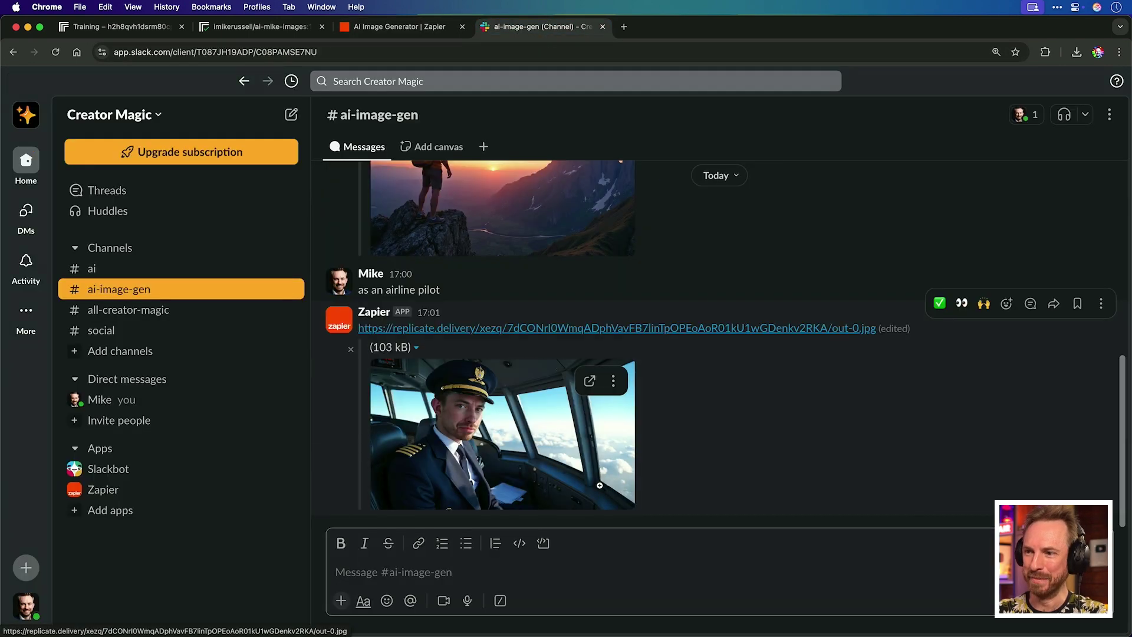
{"action": "left_click", "coordinate": [487, 474]}
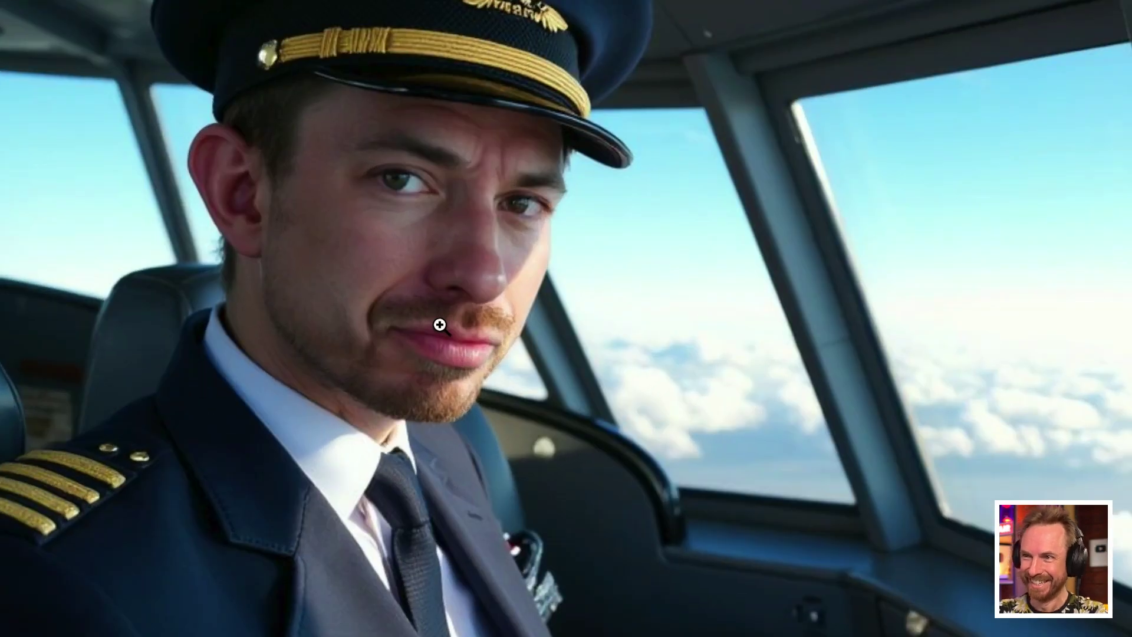
{"action": "left_click", "coordinate": [442, 332]}
{"action": "left_click", "coordinate": [458, 352]}
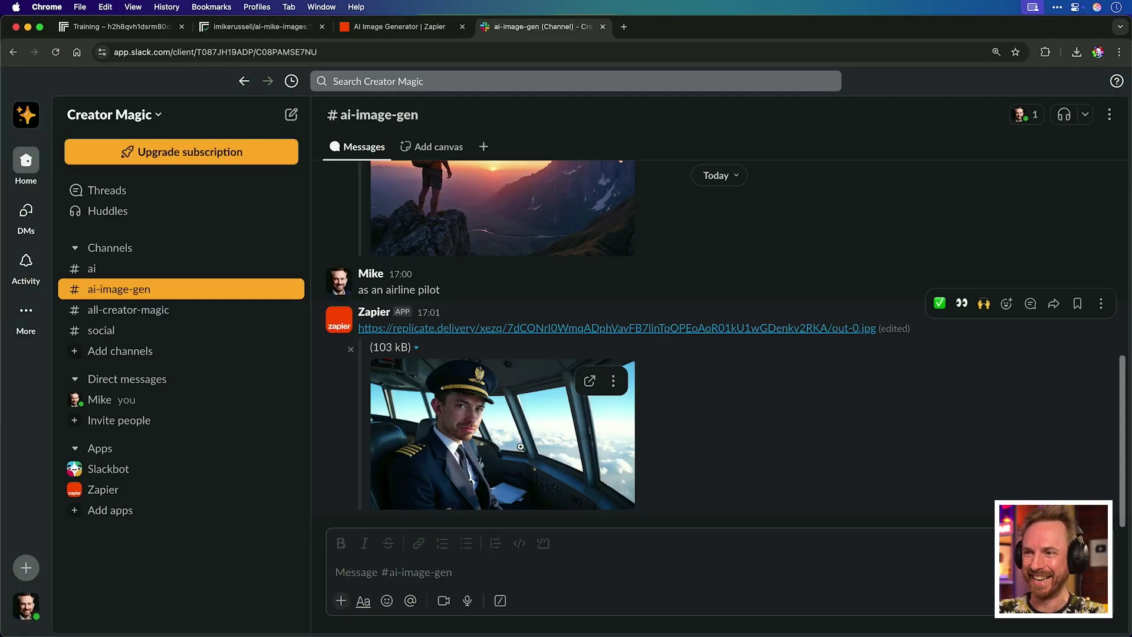
{"action": "key", "text": "Escape"}
Switch back to Zapier, close the Slack step and publish the new Zap version without a version name
{"action": "left_click", "coordinate": [434, 26]}
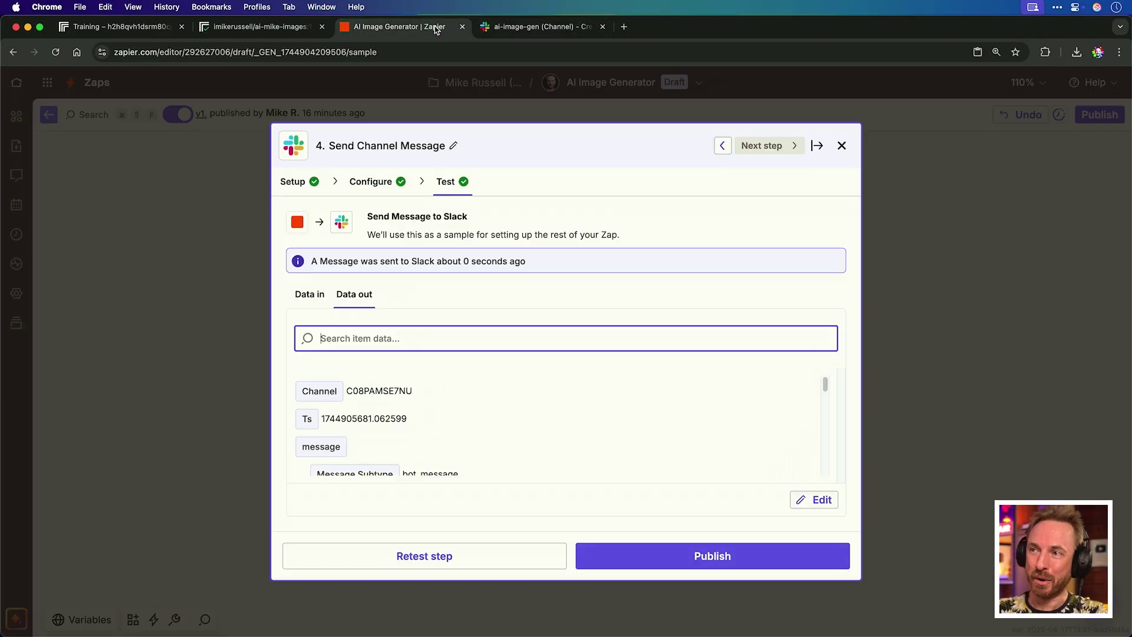
{"action": "key", "text": "Escape"}
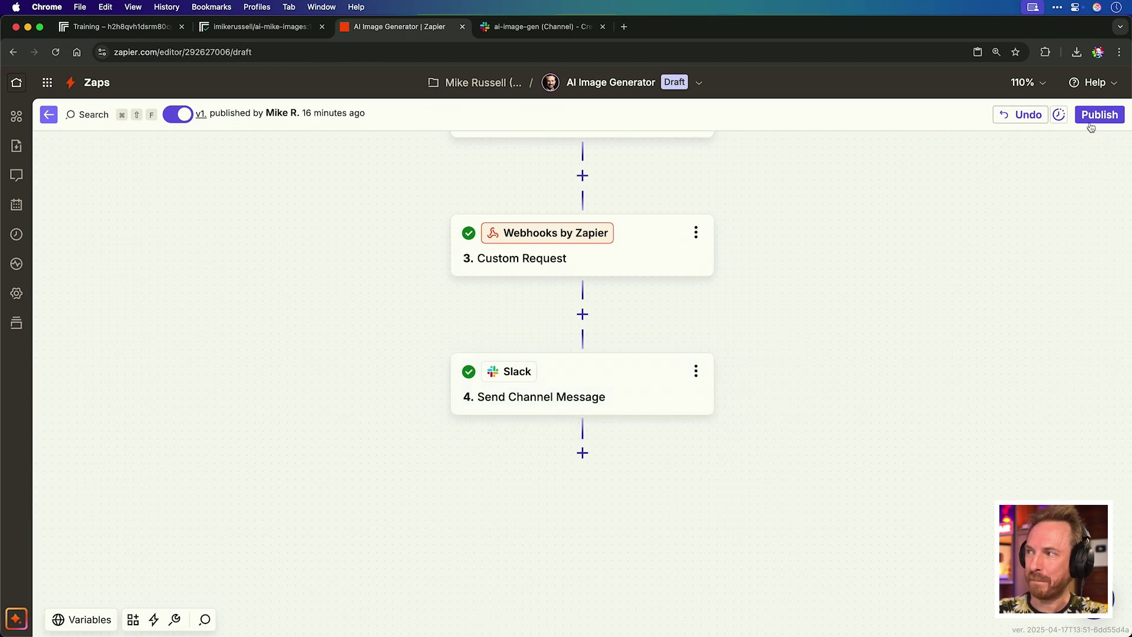
{"action": "left_click", "coordinate": [1091, 123]}
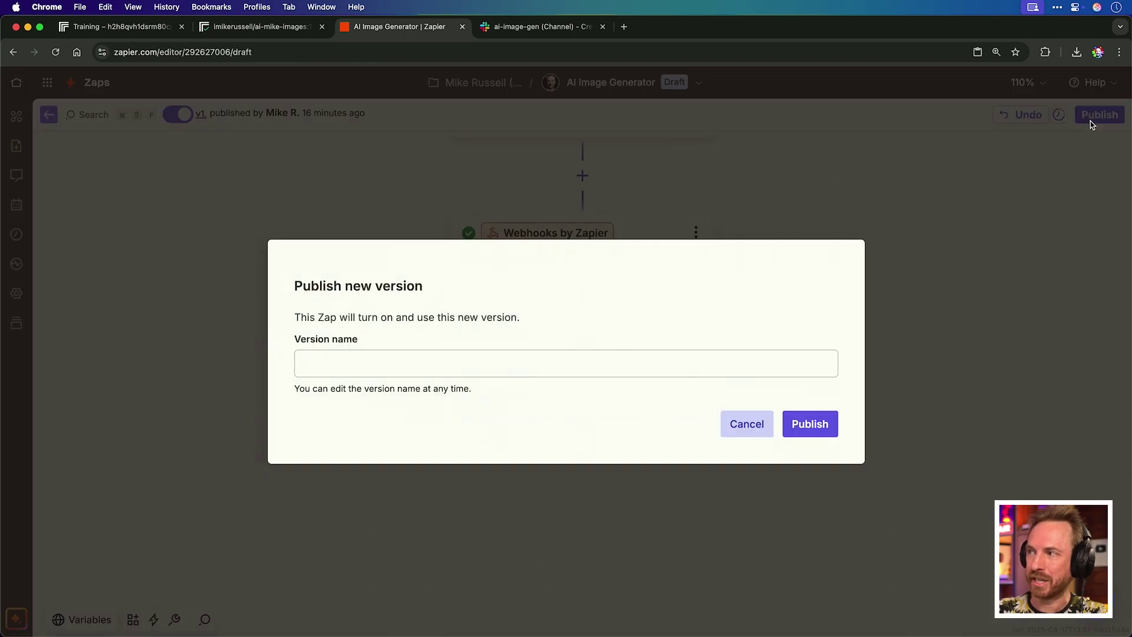
{"action": "left_click", "coordinate": [826, 435]}
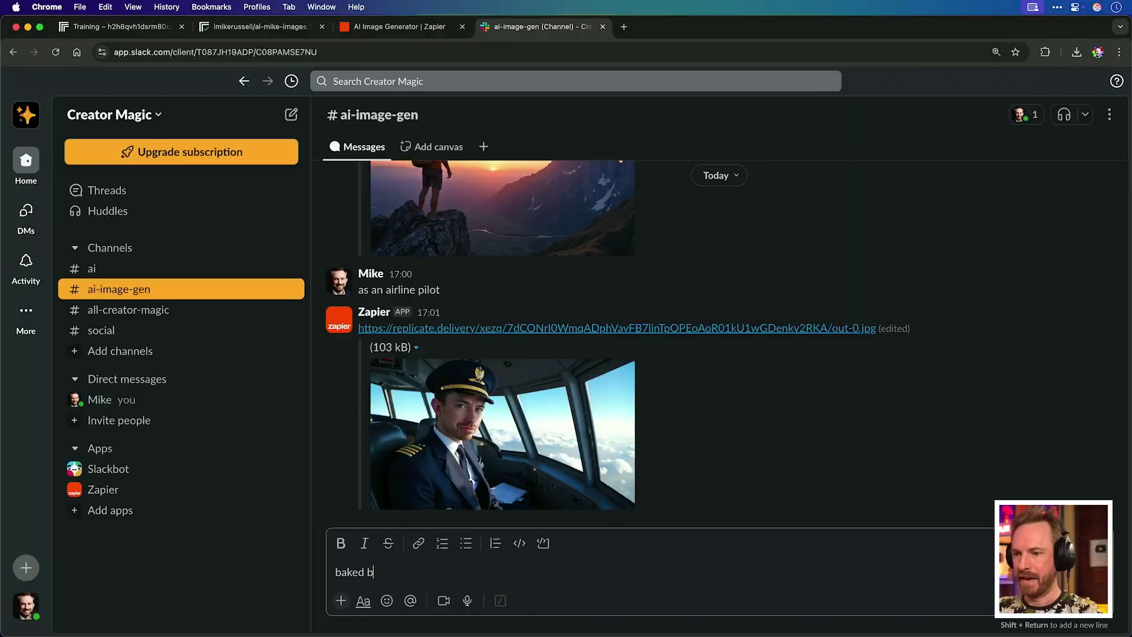
Post the prompts "baked beans" and "cowboy" as separate messages in Slack's ai-image-gen channel
{"action": "type", "text": "eans"}
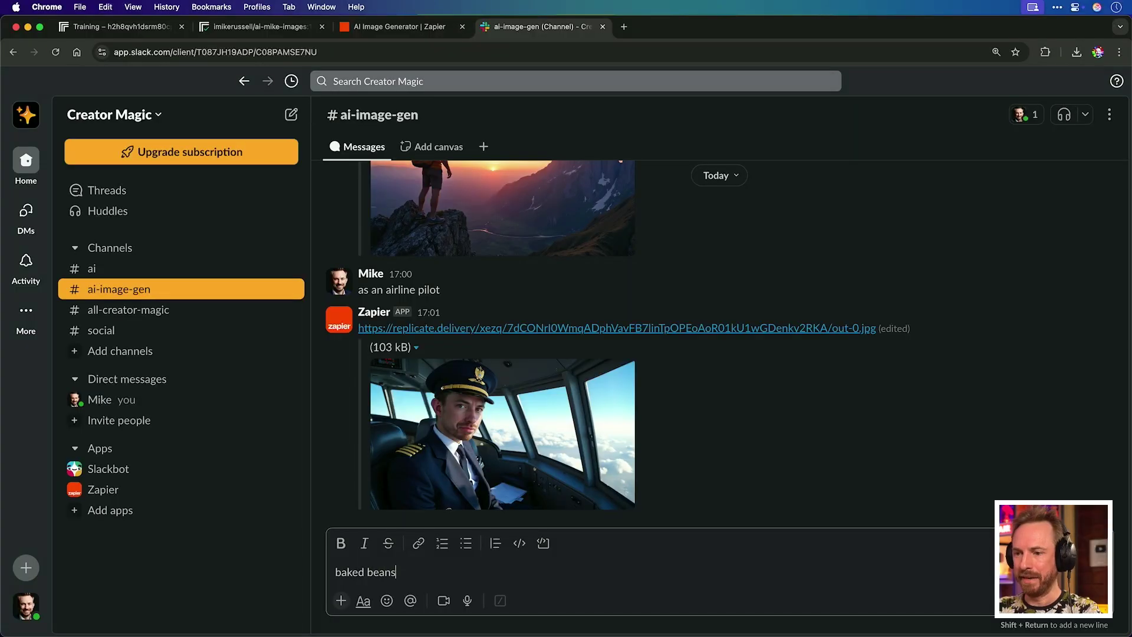
{"action": "key", "text": "Return"}
{"action": "type", "text": "cowboy"}
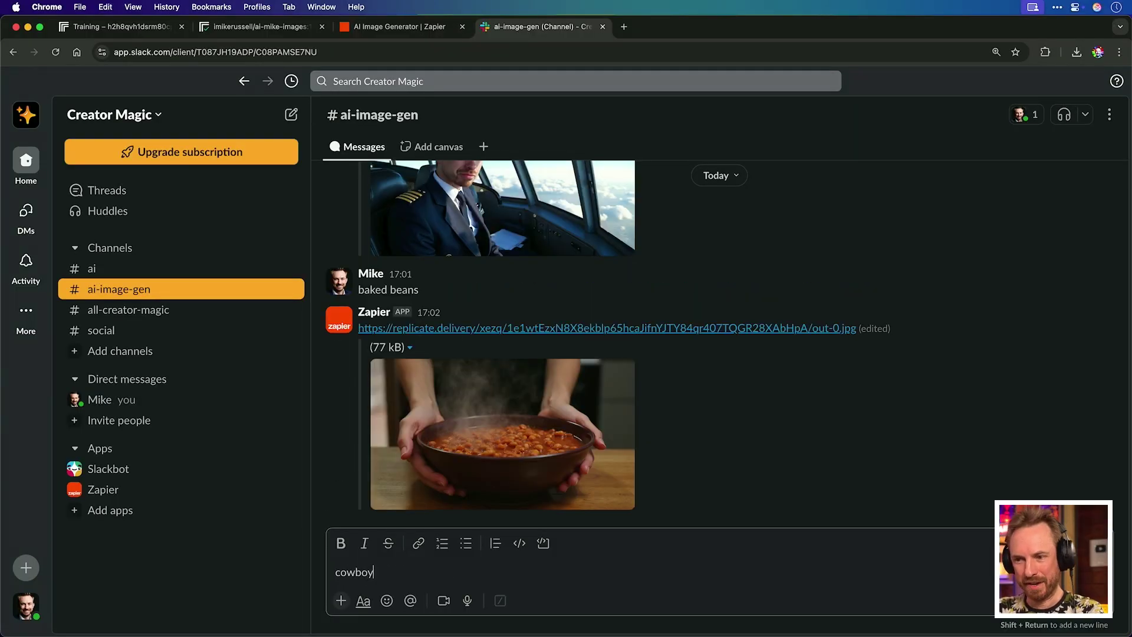
{"action": "key", "text": "Return"}
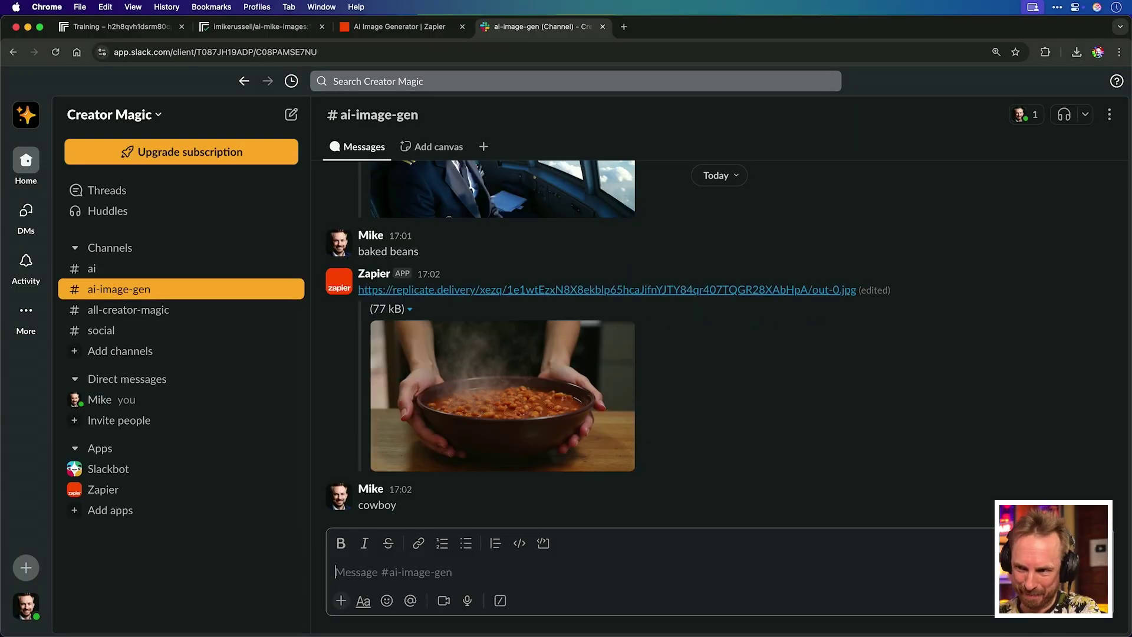
View the generated baked beans, cowboy and rock star images enlarged
{"action": "left_click", "coordinate": [599, 394]}
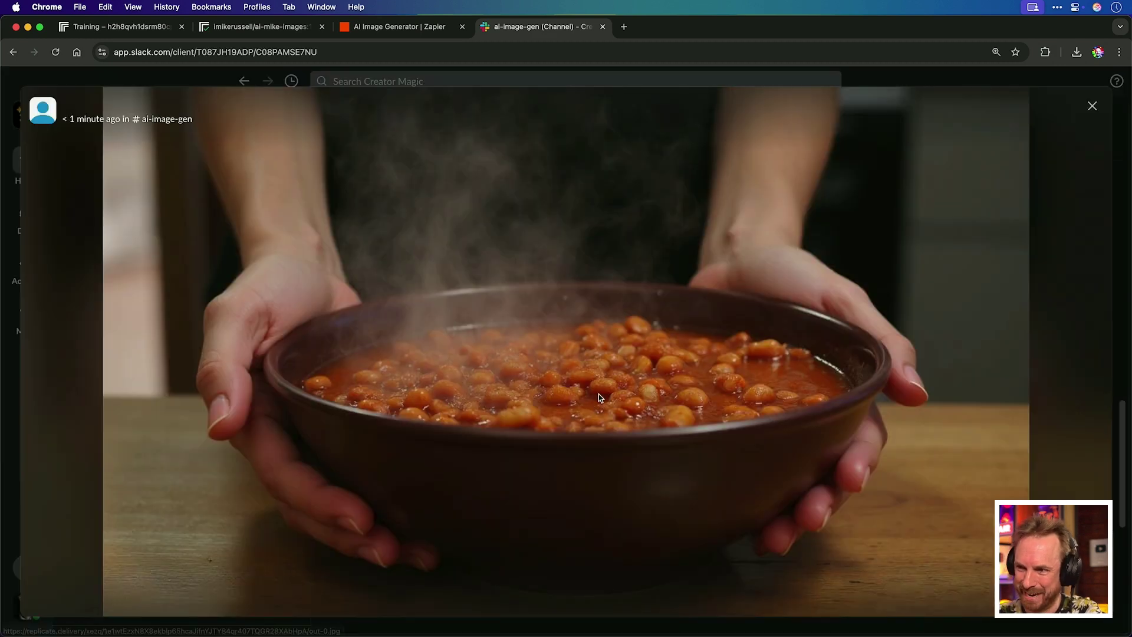
{"action": "left_click", "coordinate": [604, 375]}
{"action": "key", "text": "Escape"}
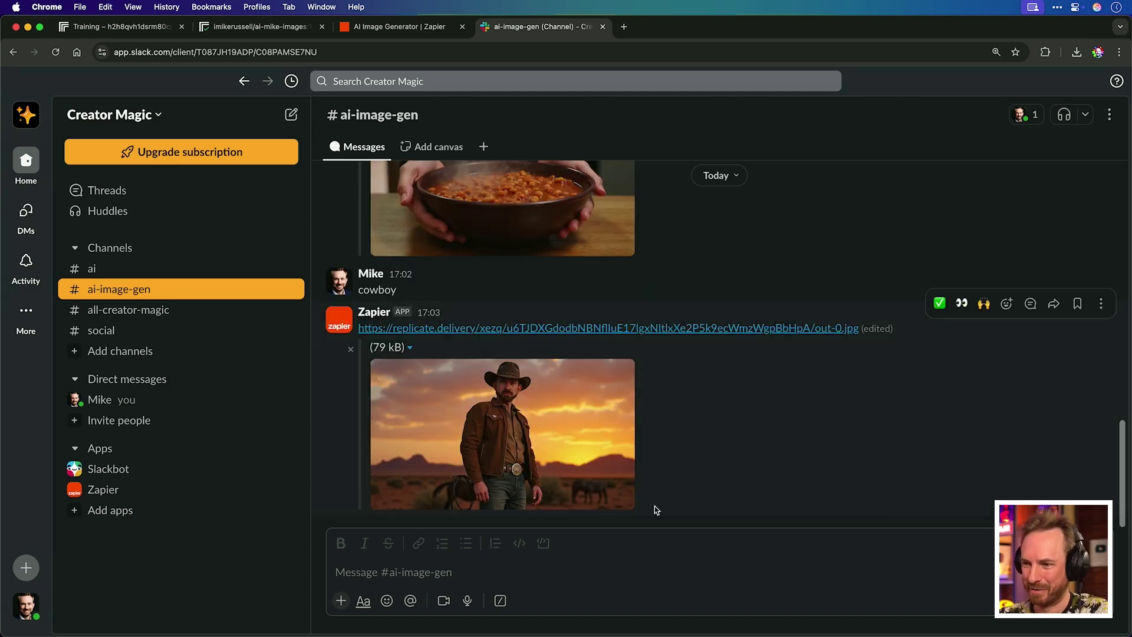
{"action": "left_click", "coordinate": [625, 495]}
{"action": "key", "text": "Escape"}
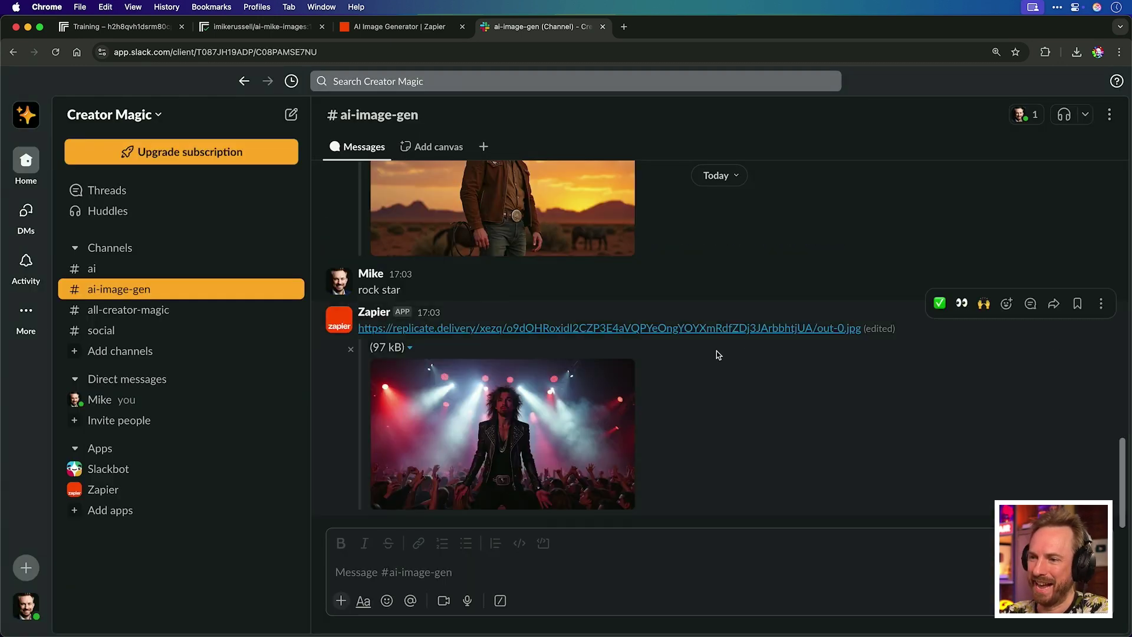
{"action": "left_click", "coordinate": [487, 413]}
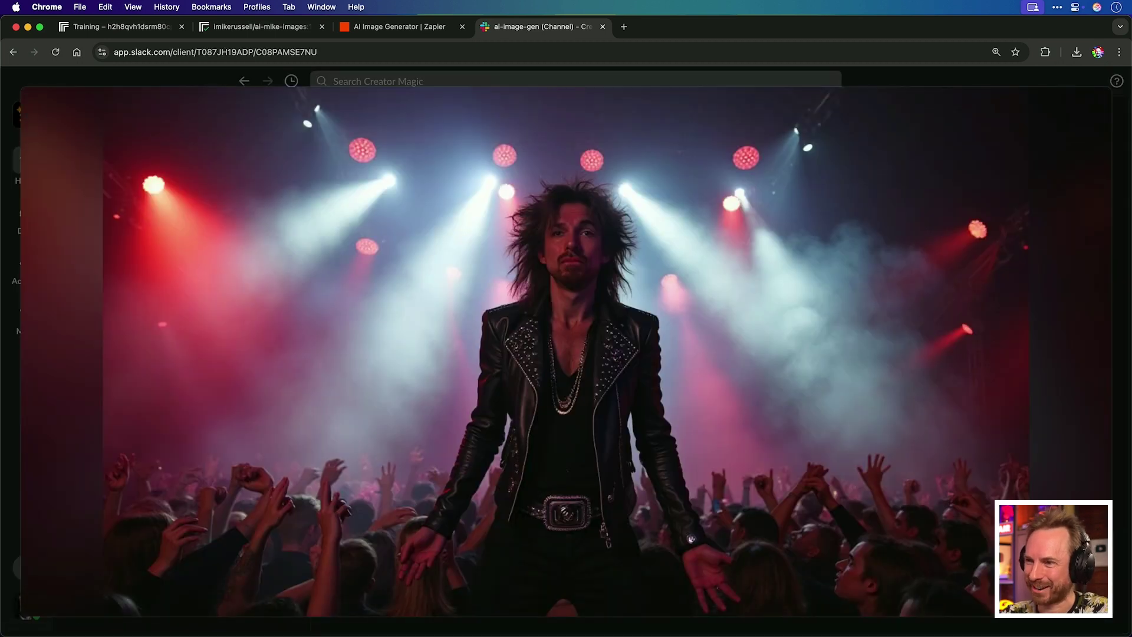
{"action": "key", "text": "Escape"}
Post the prompt "triathalete" in the ai-image-gen channel and view the generated image enlarged
{"action": "type", "text": "triatha"}
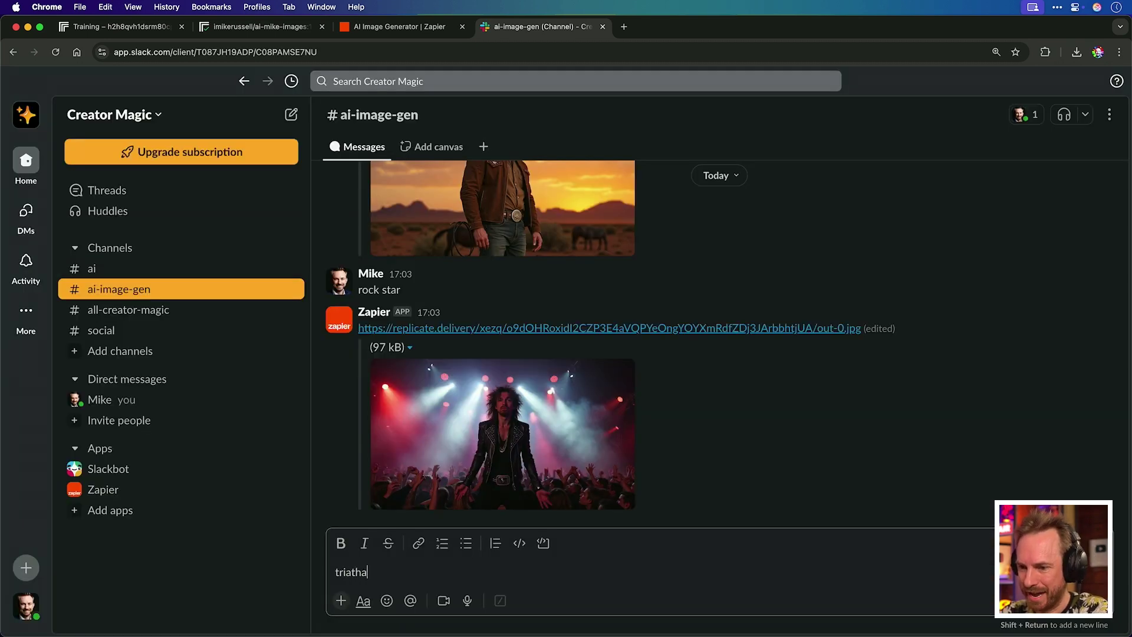
{"action": "type", "text": "lete"}
{"action": "key", "text": "Return"}
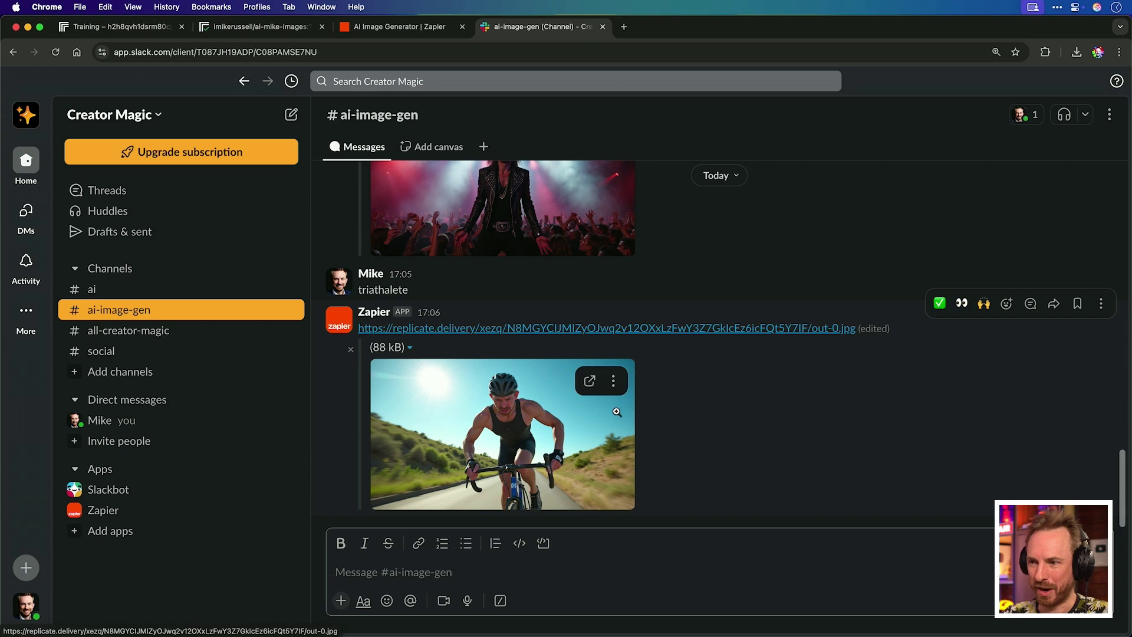
{"action": "left_click", "coordinate": [572, 446]}
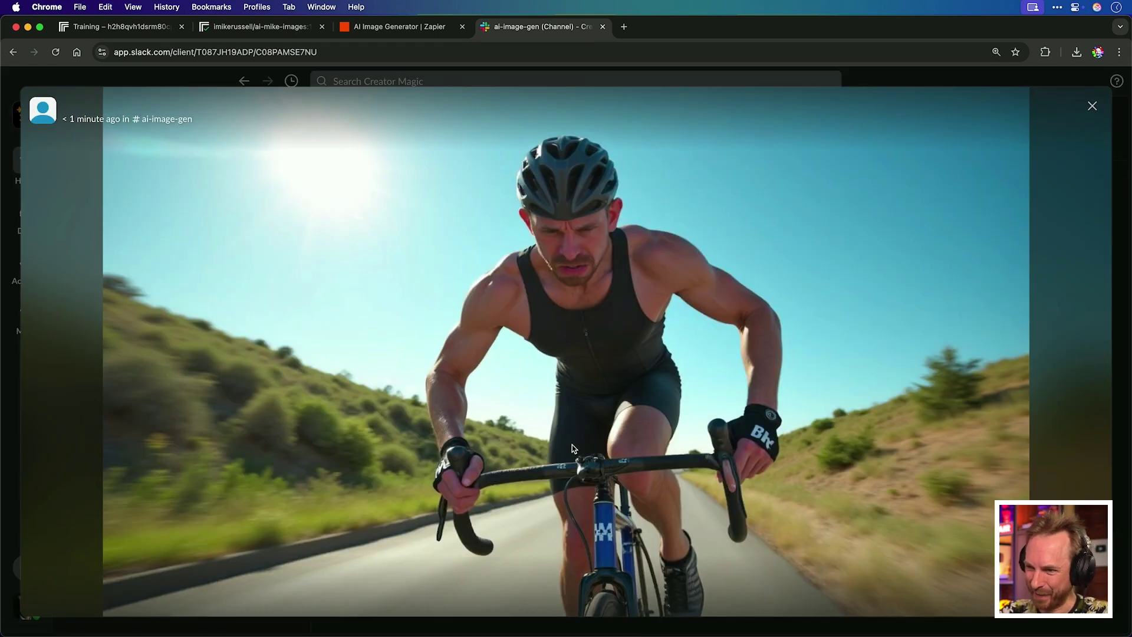
{"action": "left_click", "coordinate": [1092, 106]}
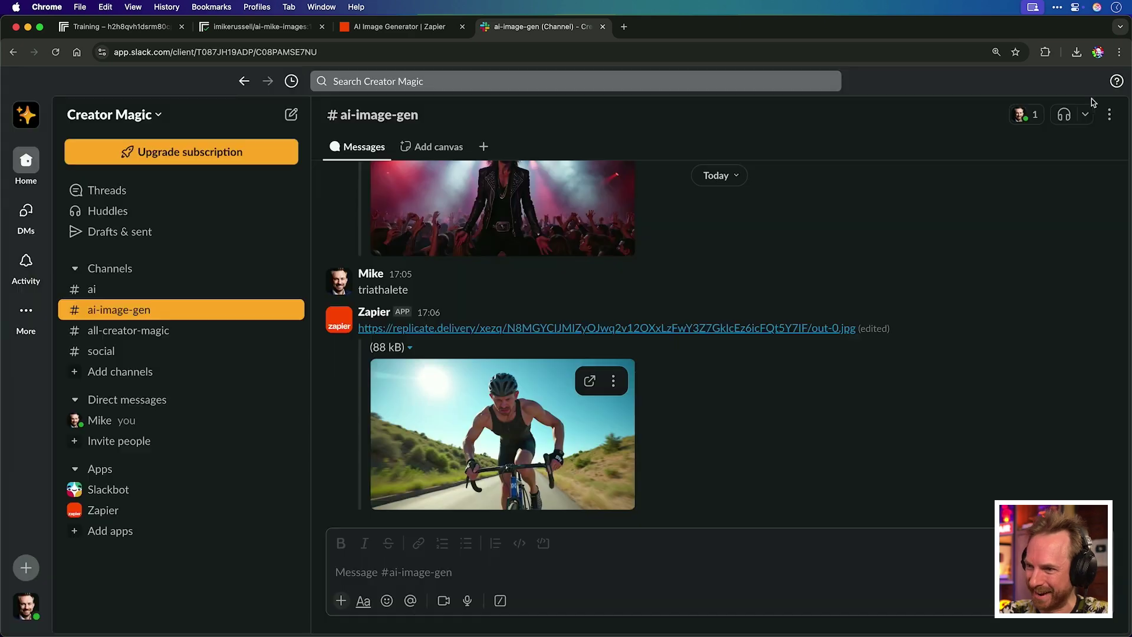
Post the prompt "business person" in the ai-image-gen channel and view the business person and doctor images enlarged
{"action": "type", "text": "business person"}
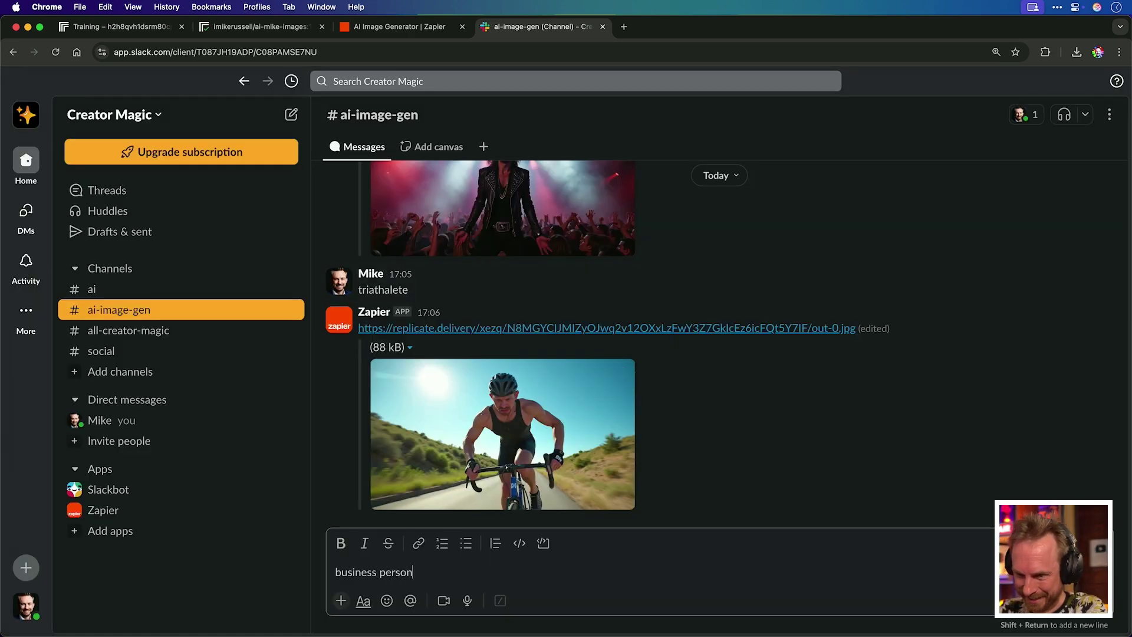
{"action": "key", "text": "Return"}
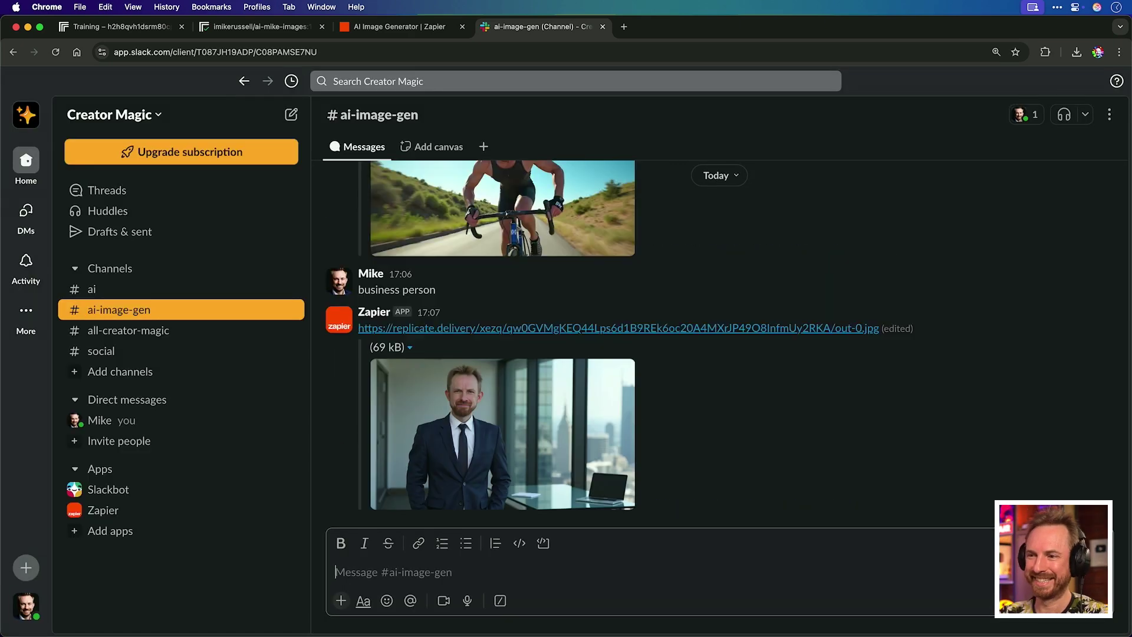
{"action": "left_click", "coordinate": [462, 430]}
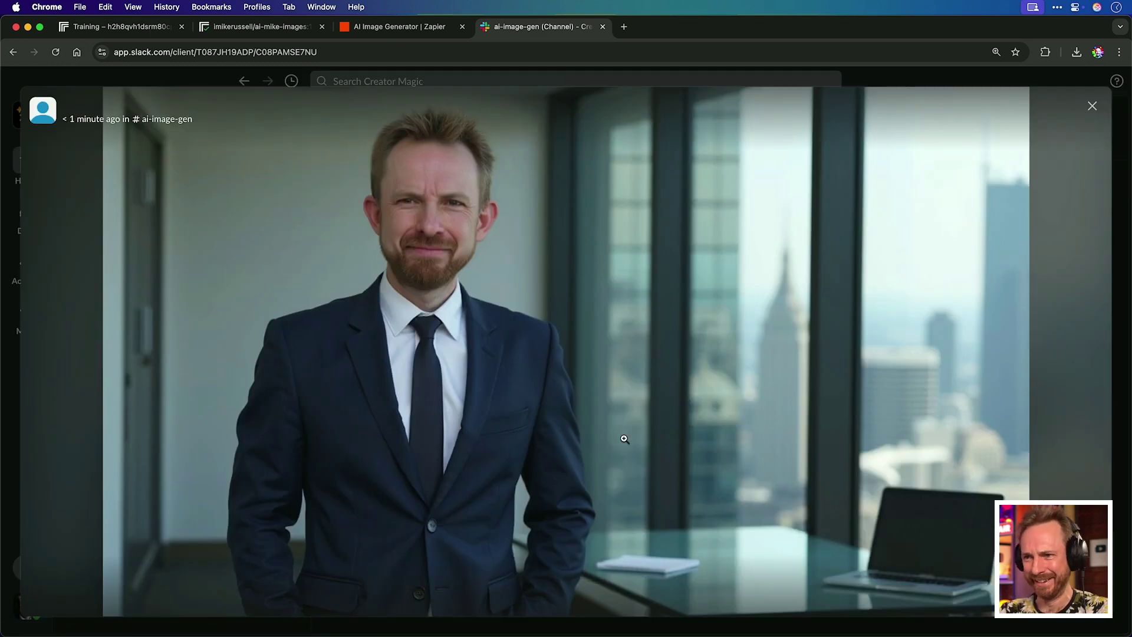
{"action": "key", "text": "Escape"}
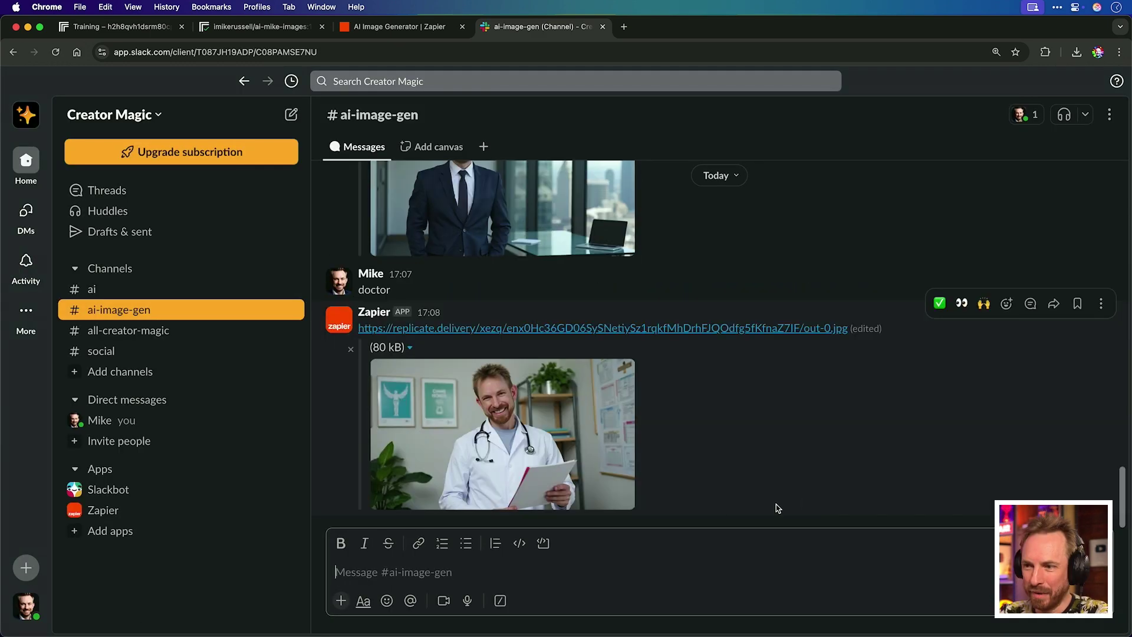
{"action": "left_click", "coordinate": [579, 467]}
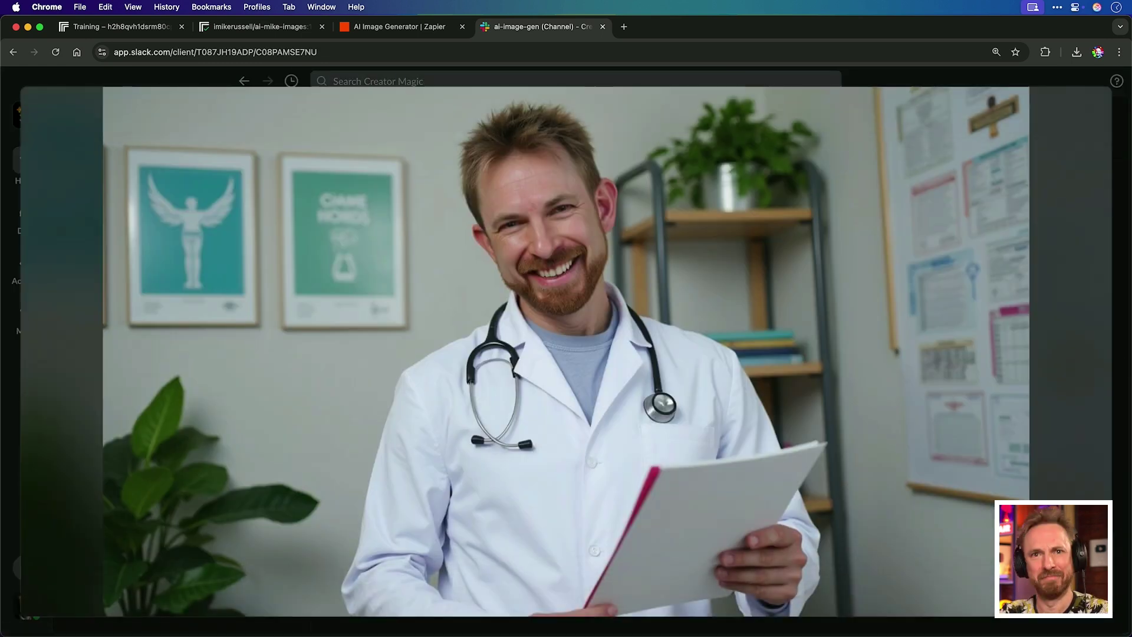
Post the prompt "wizard" in the ai-image-gen channel and view the generated image enlarged
{"action": "type", "text": "rd"}
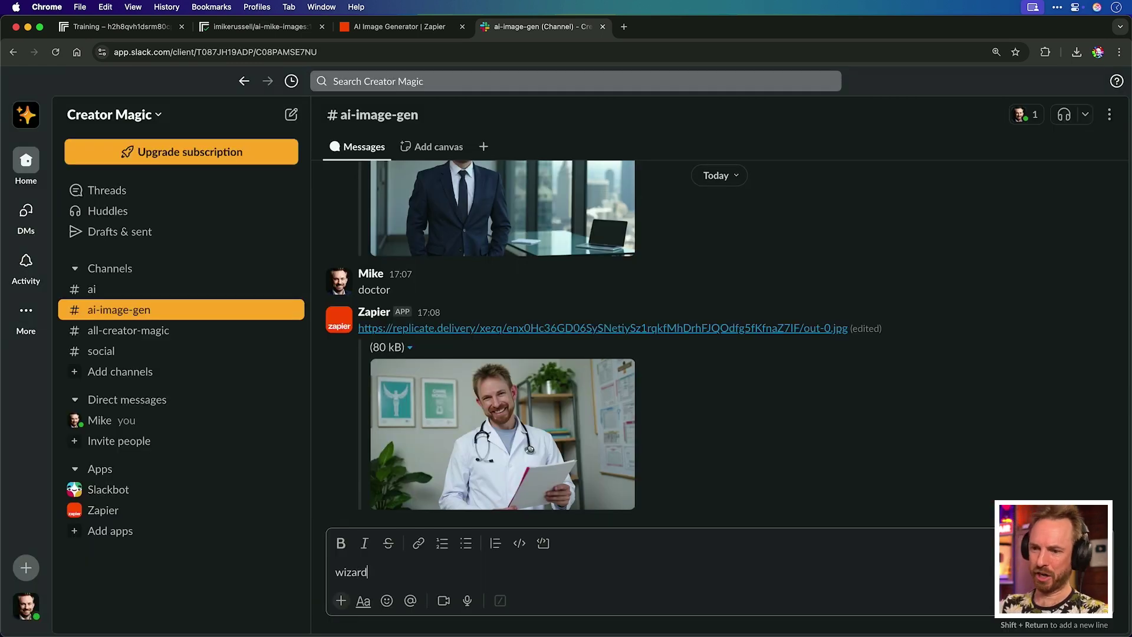
{"action": "key", "text": "Return"}
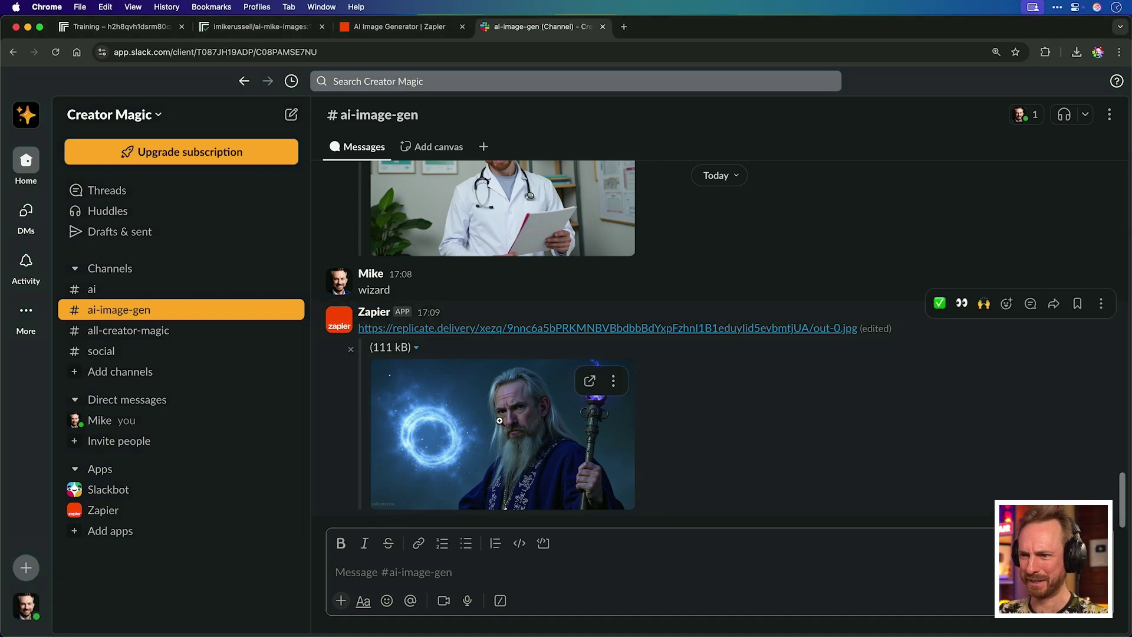
{"action": "left_click", "coordinate": [495, 426]}
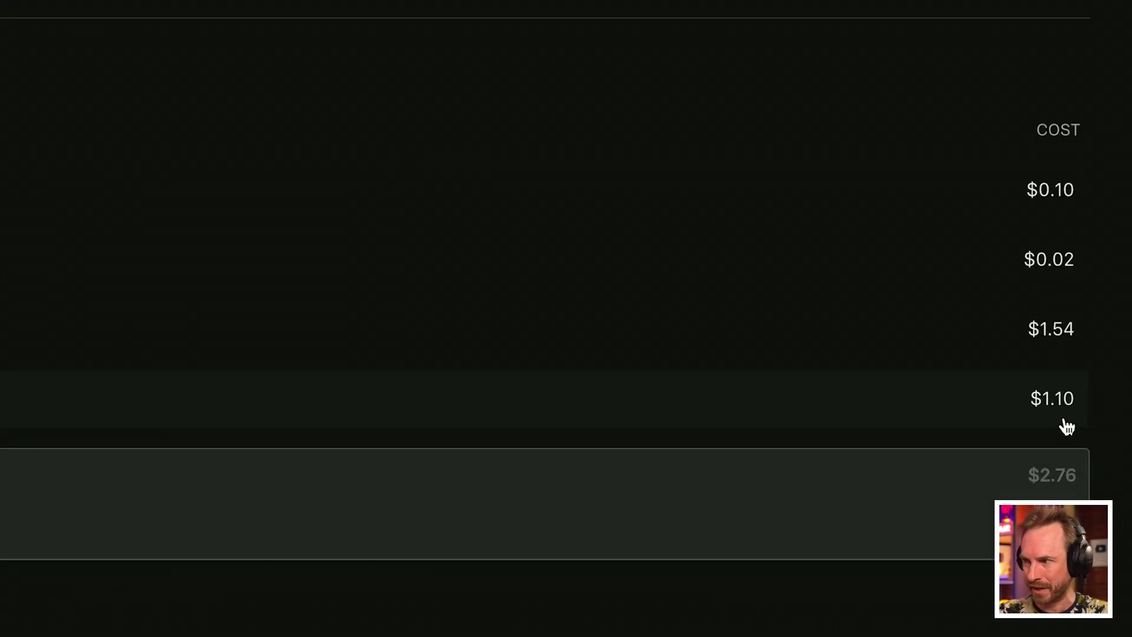
On the Replicate invoice, expand the cost details of flux-dev-lora-trainer and ai-mike-images, including the latter's Nvidia H100 GPU usage
{"action": "left_click", "coordinate": [983, 414]}
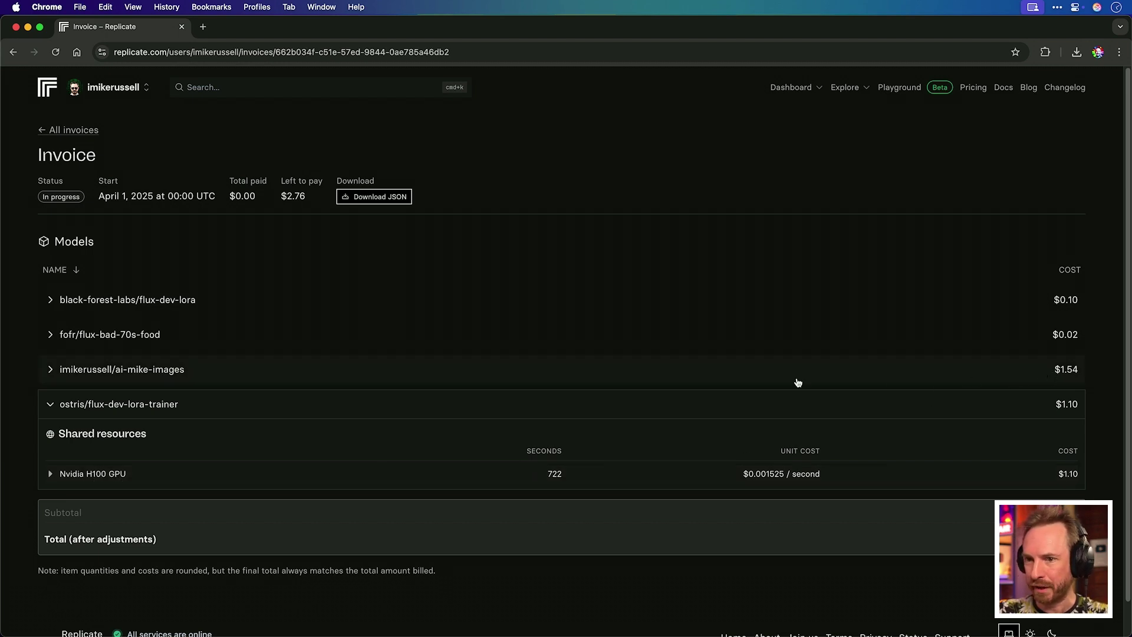
{"action": "left_click", "coordinate": [282, 370]}
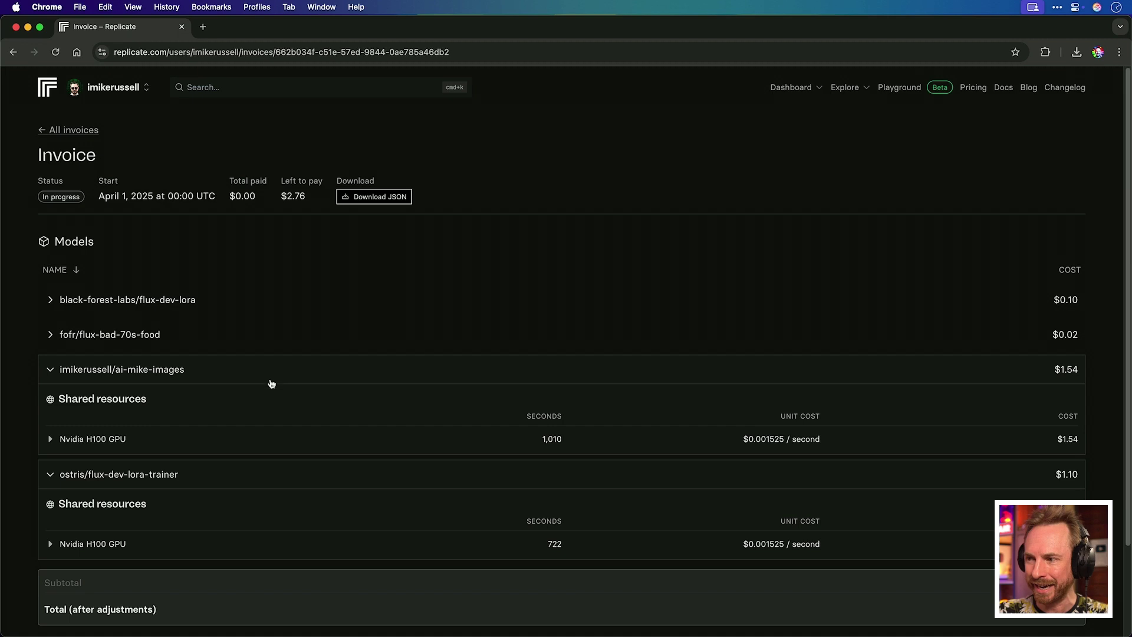
{"action": "left_click", "coordinate": [260, 441]}
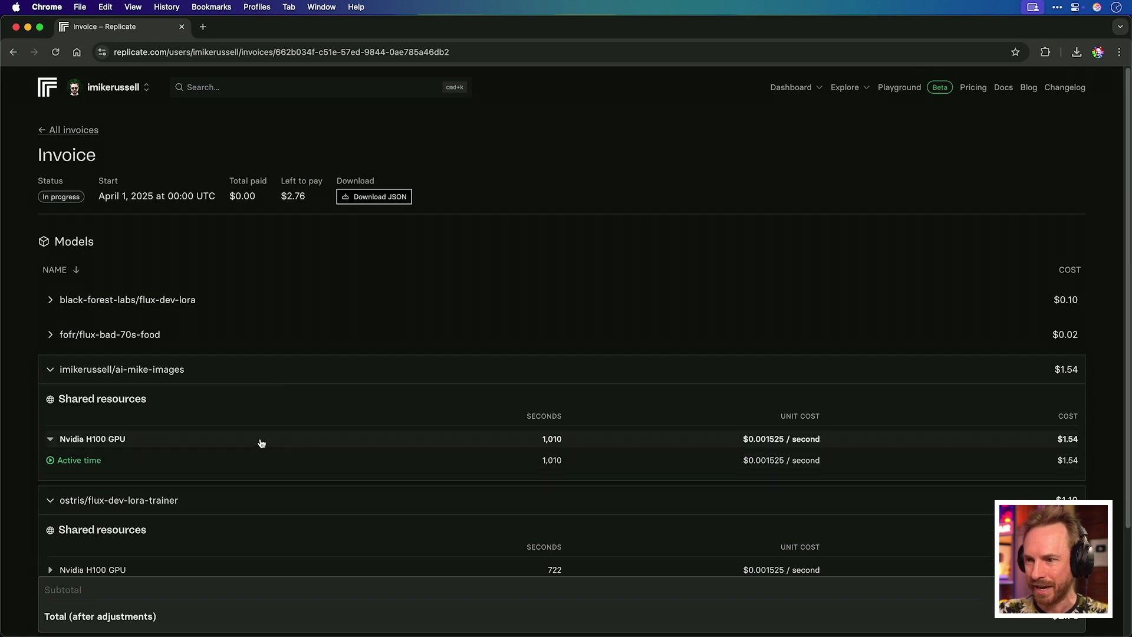